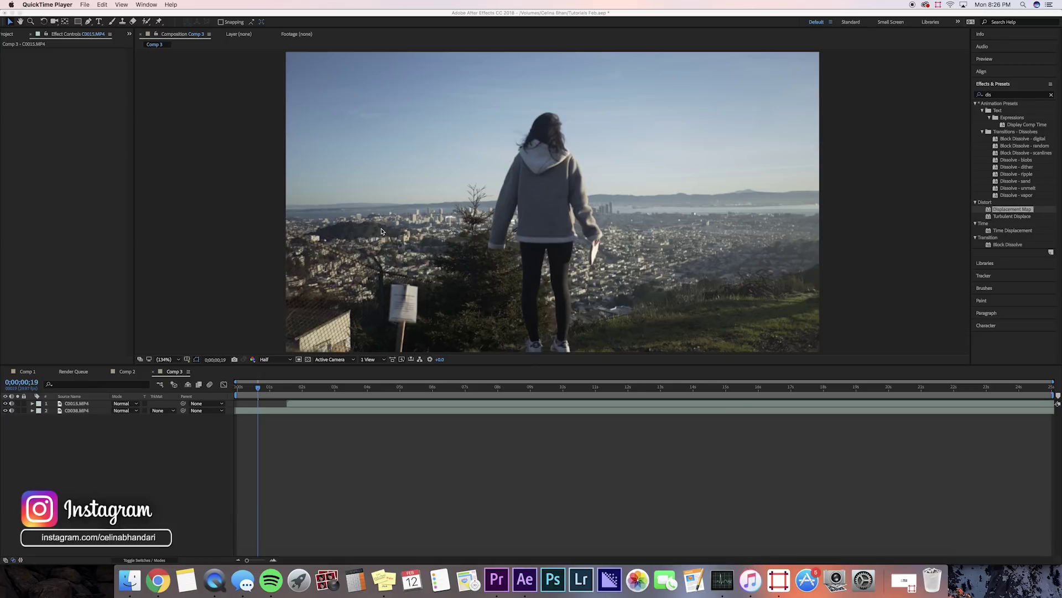
- Preview Comp 3, scrub the time ruler forward, then return to the start
left_click(217, 392)
key("space")
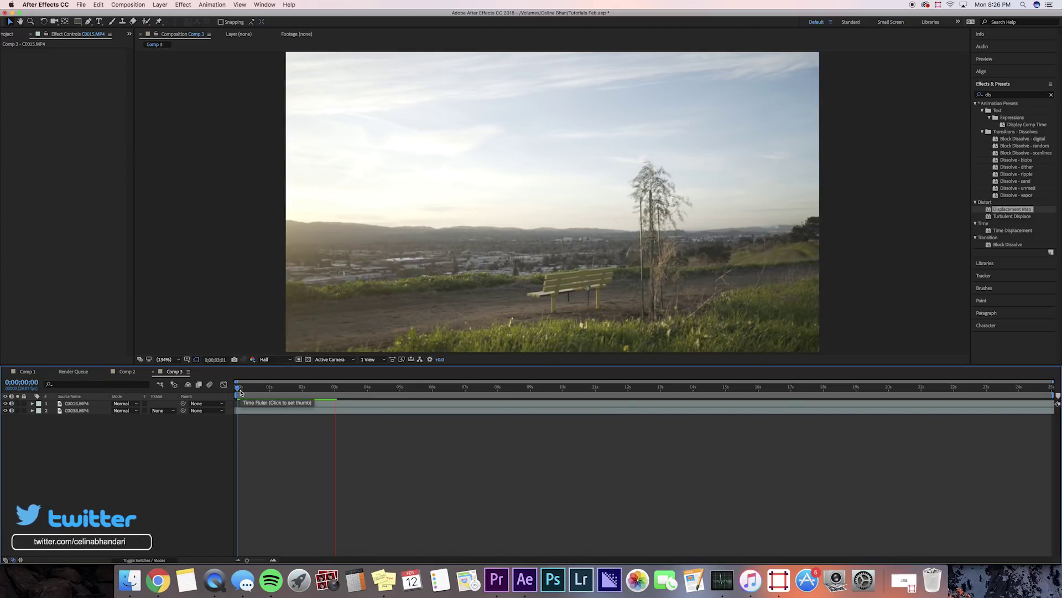
mouse_move(241, 393)
left_mouse_down()
mouse_move(288, 390)
mouse_move(250, 389)
left_mouse_up()
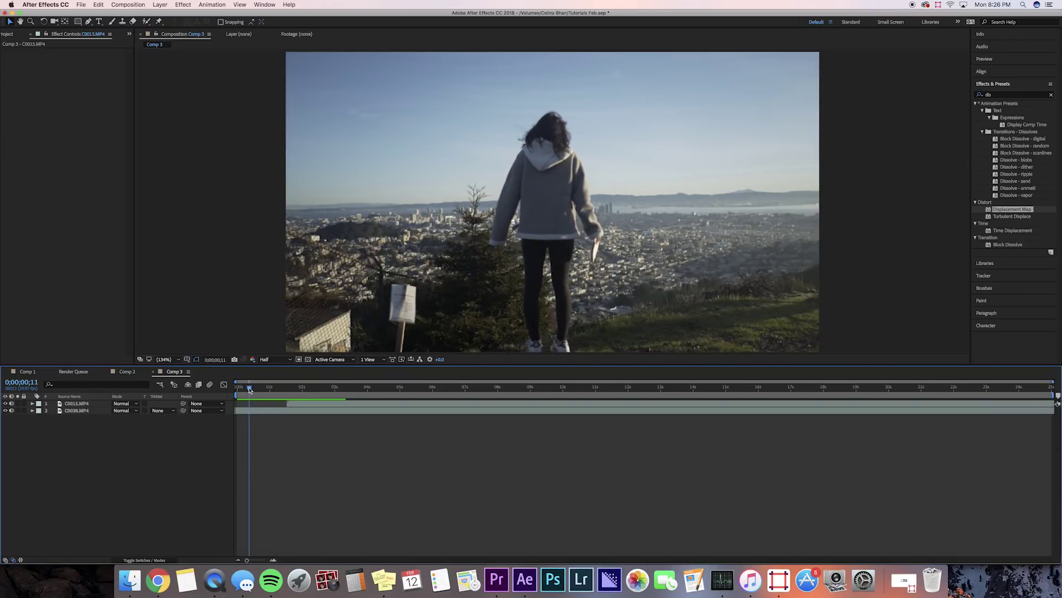
left_click_drag(249, 389, 239, 392)
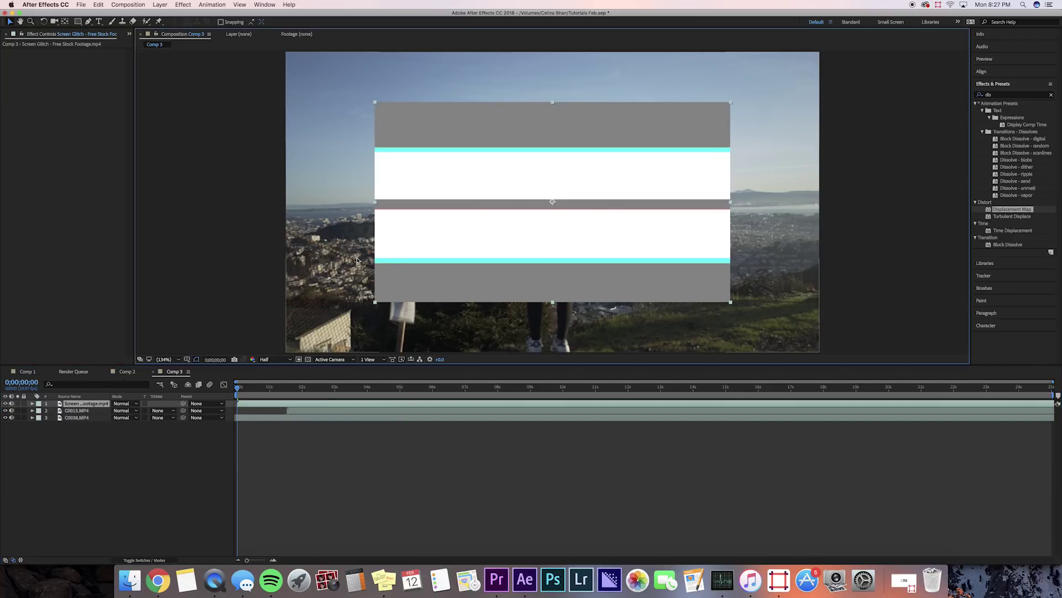
- Scale the Screen Glitch layer to 150% so it fills the frame
key("s")
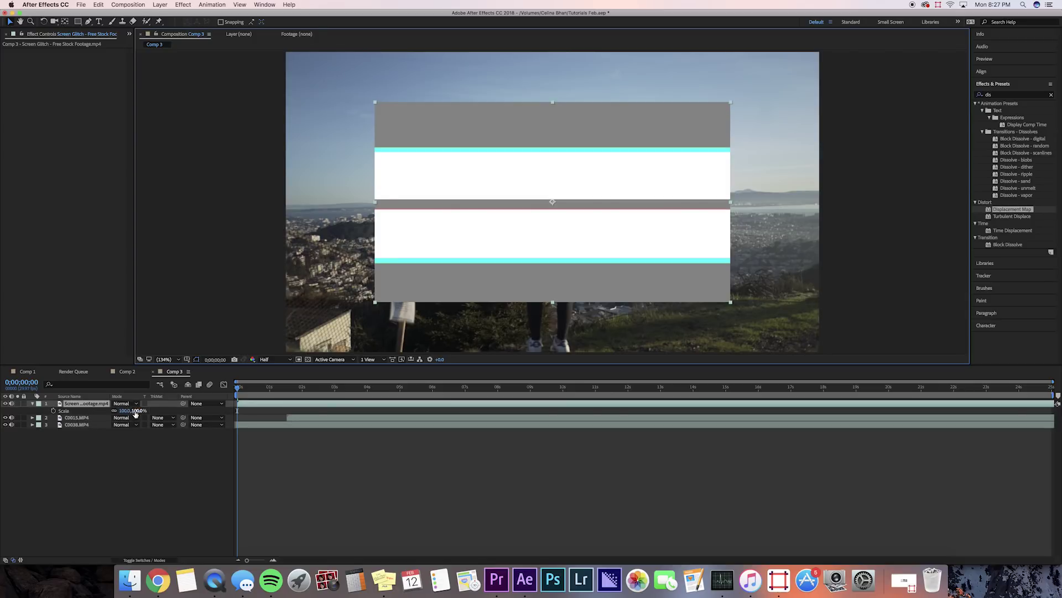
left_click_drag(132, 410, 150, 406)
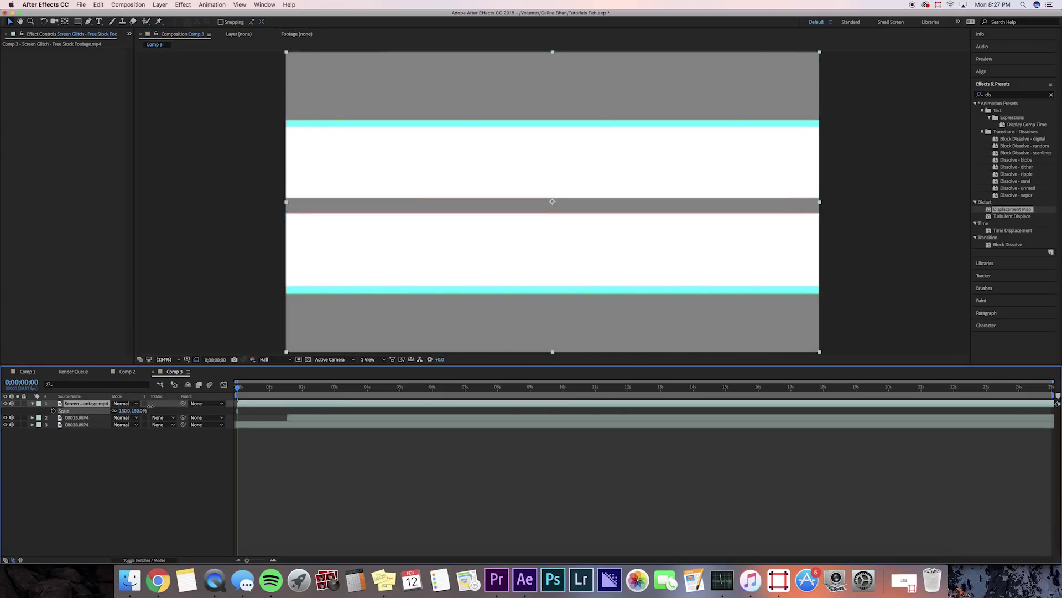
key("s")
- Pre-compose the glitch layer, moving all attributes into the new composition
left_click(103, 405)
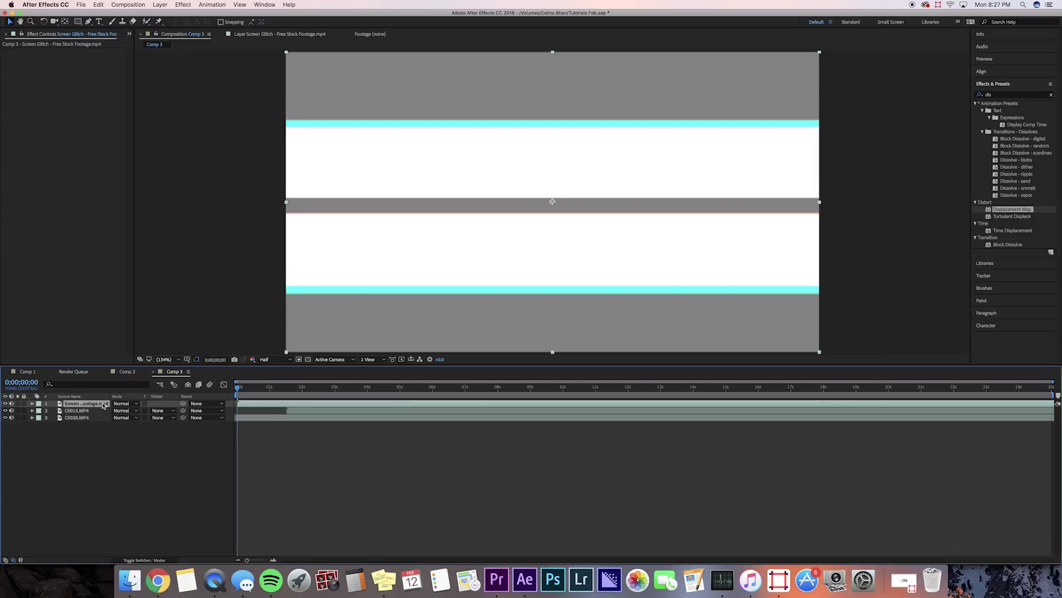
right_click(103, 406)
left_click(147, 491)
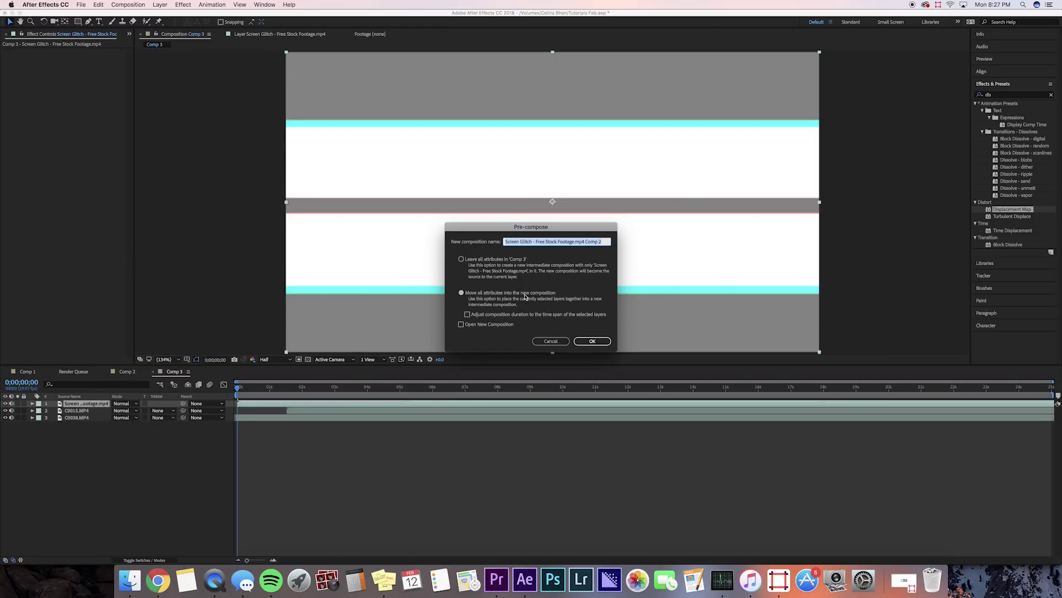
left_click(463, 293)
left_click(592, 341)
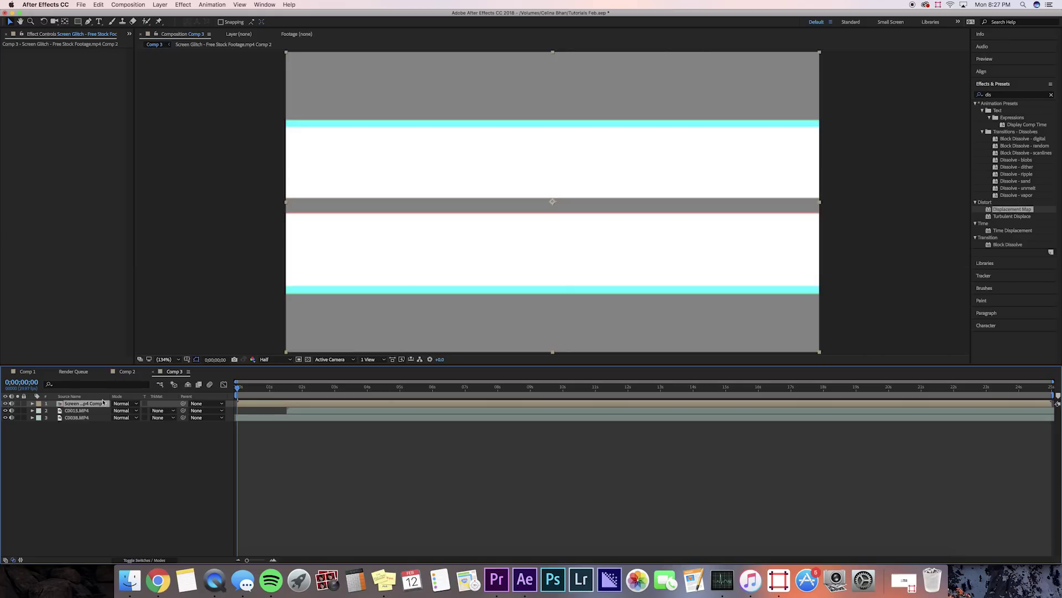
- Move the glitch precomp to the bottom and add an adjustment layer on top
left_click_drag(89, 406, 86, 422)
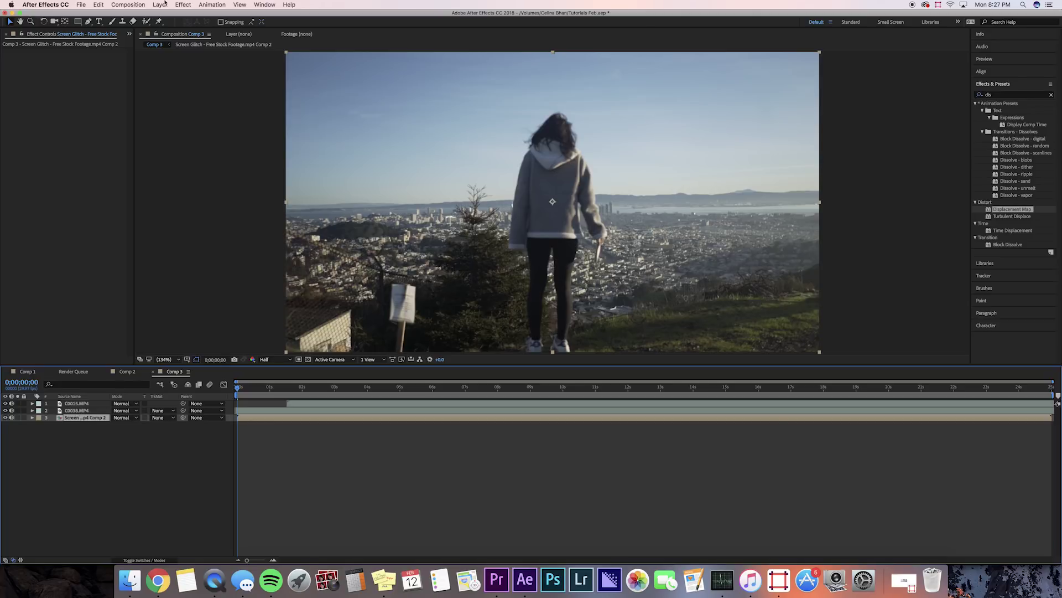
left_click(164, 4)
mouse_move(161, 15)
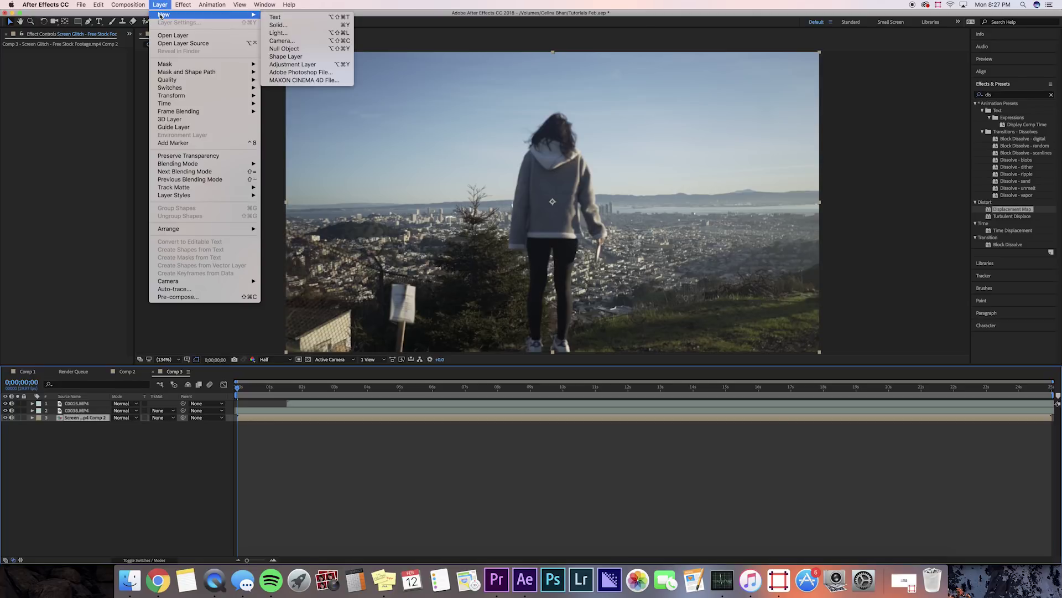
left_click(293, 64)
left_click_drag(79, 418, 80, 403)
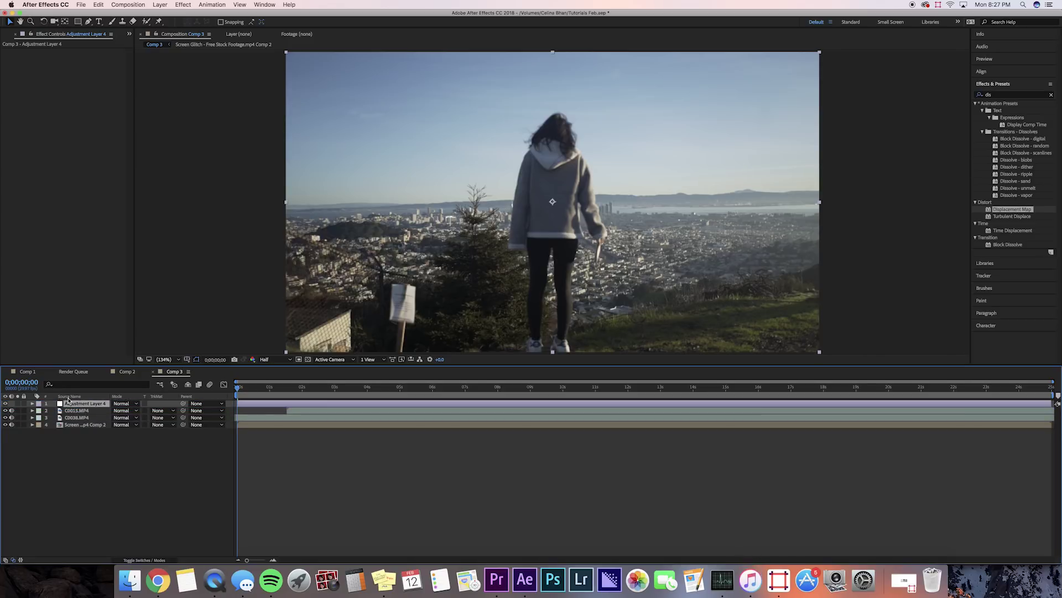
- Apply Displacement Map to the adjustment layer, using the Screen Glitch precomp as map layer
left_click(1018, 95)
type("pl")
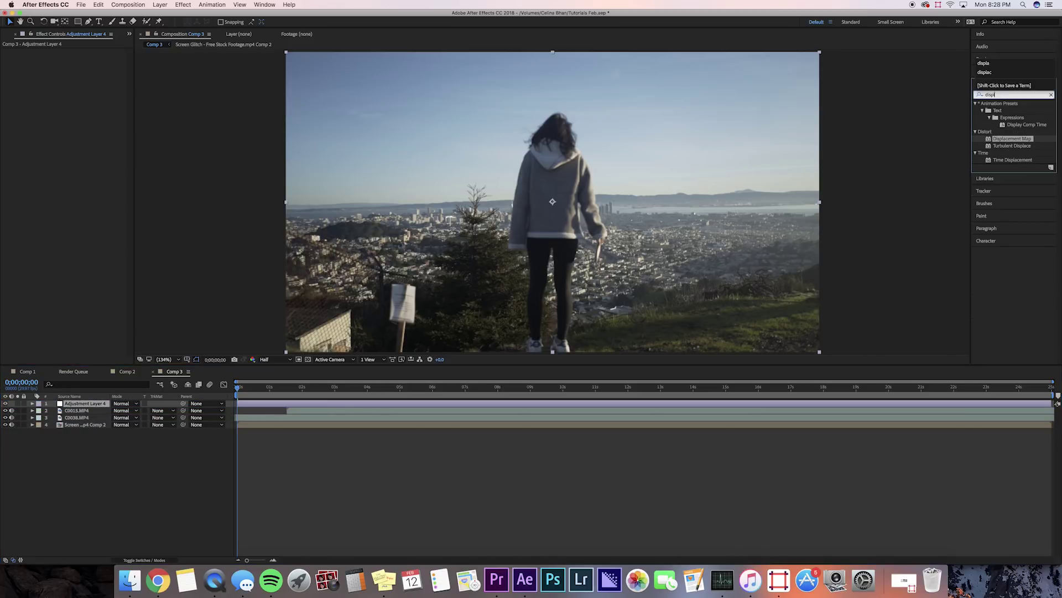
type("ac")
key("period")
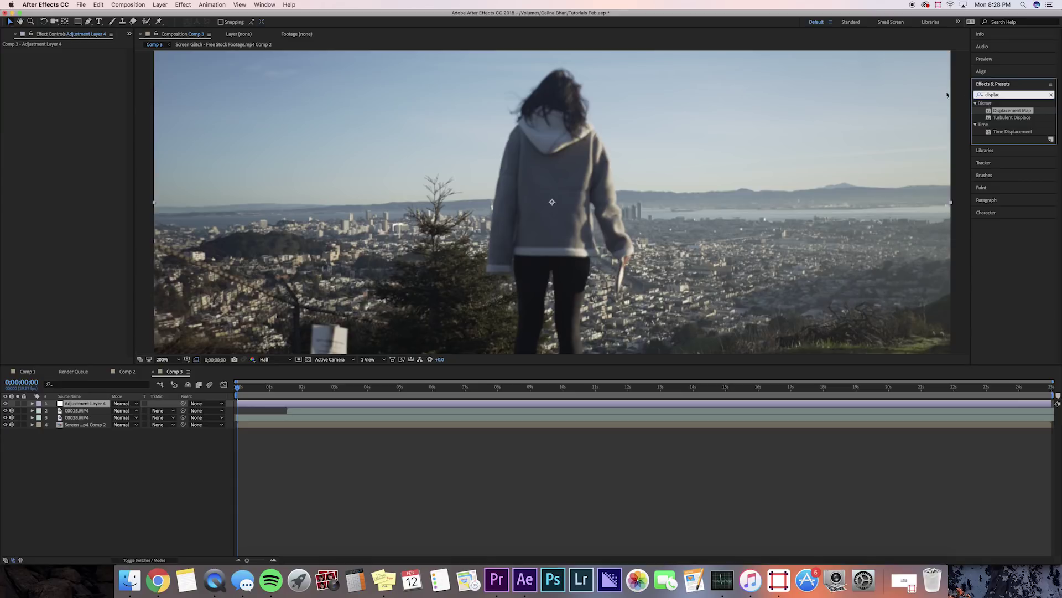
double_click(1004, 112)
left_click(179, 360)
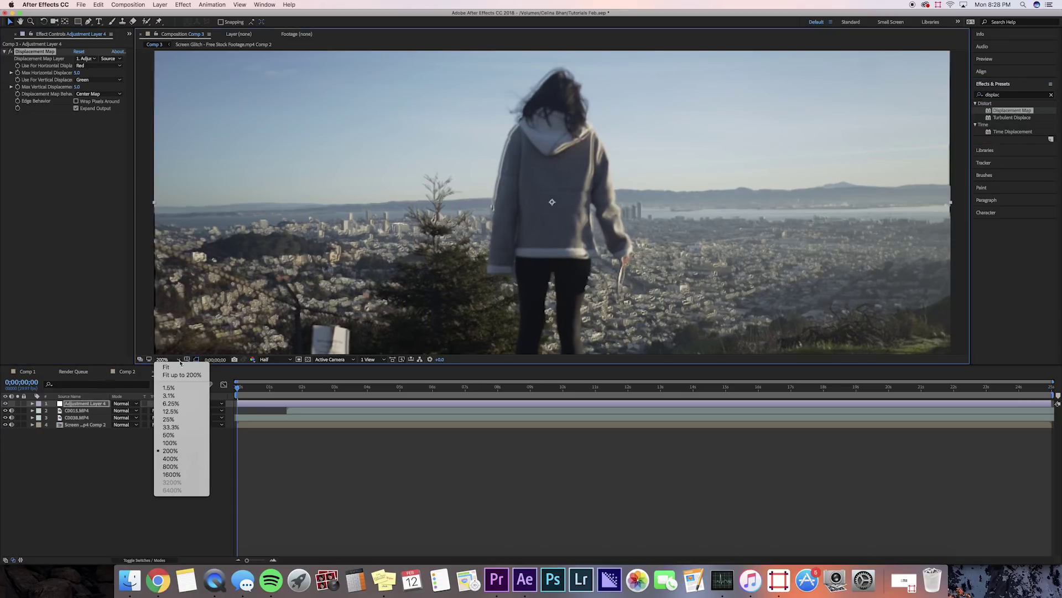
left_click(167, 367)
left_click(85, 58)
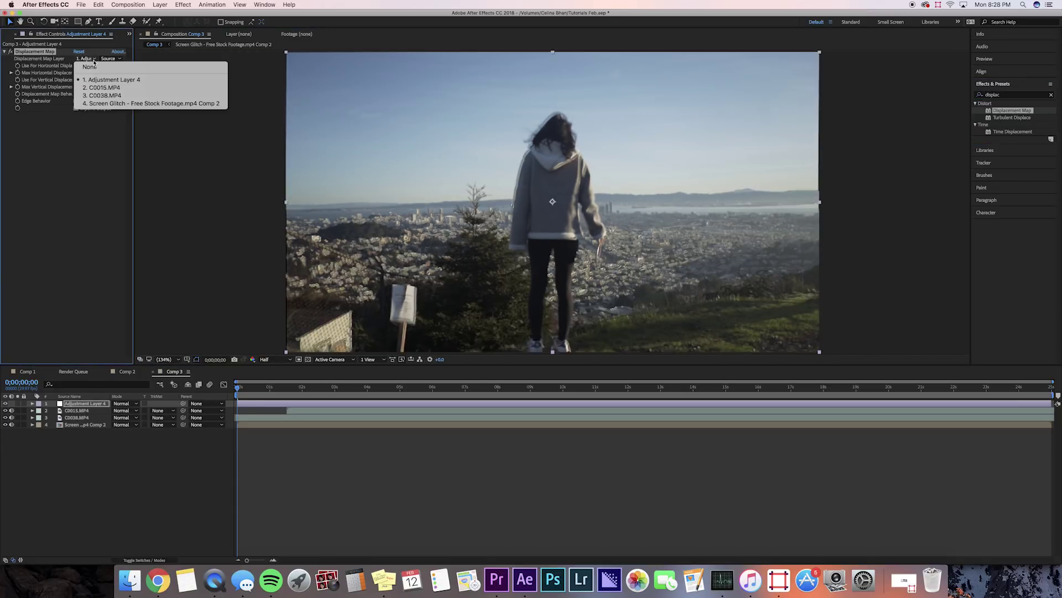
left_click(109, 104)
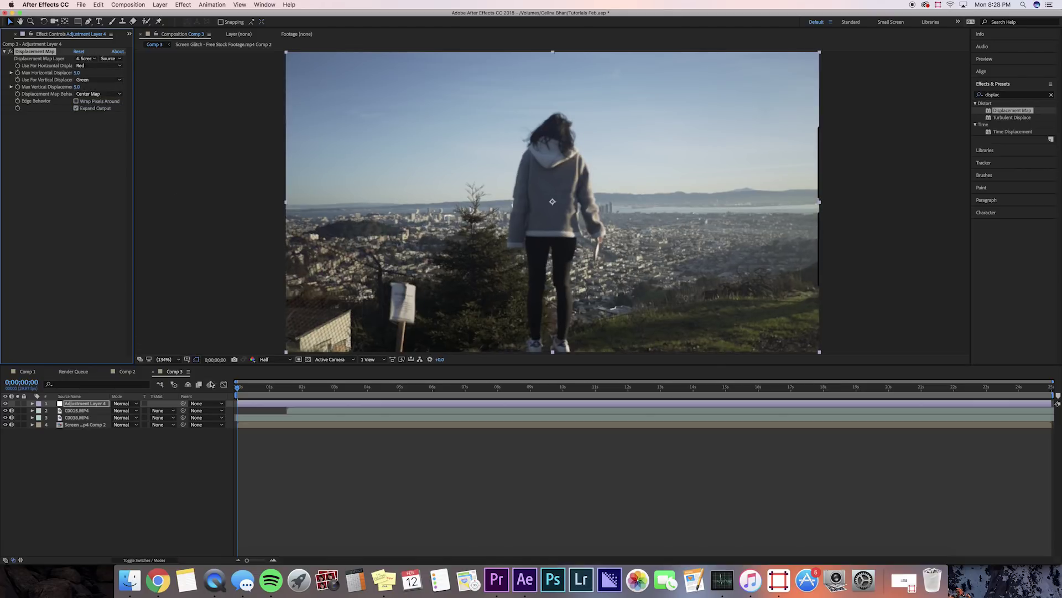
- Preview and tune the displacement to max horizontal 24 and max vertical 13
key("space")
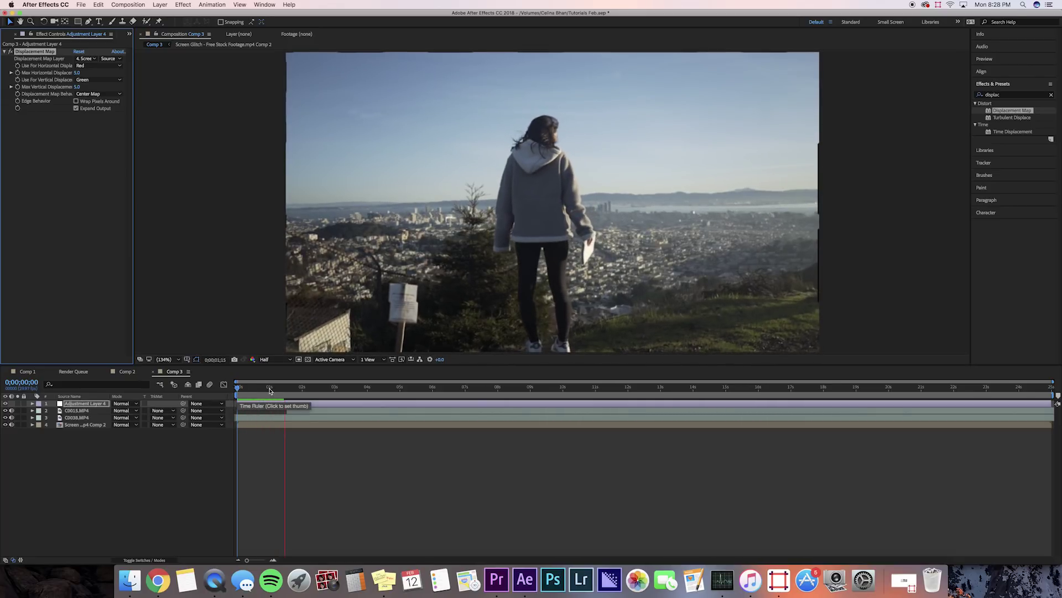
key("space")
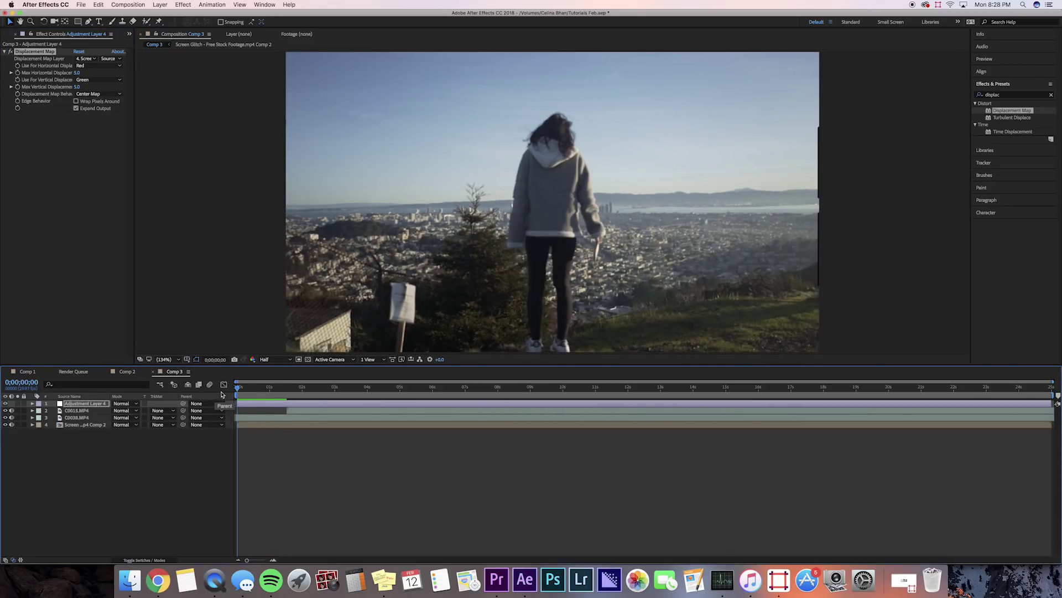
left_click(258, 387)
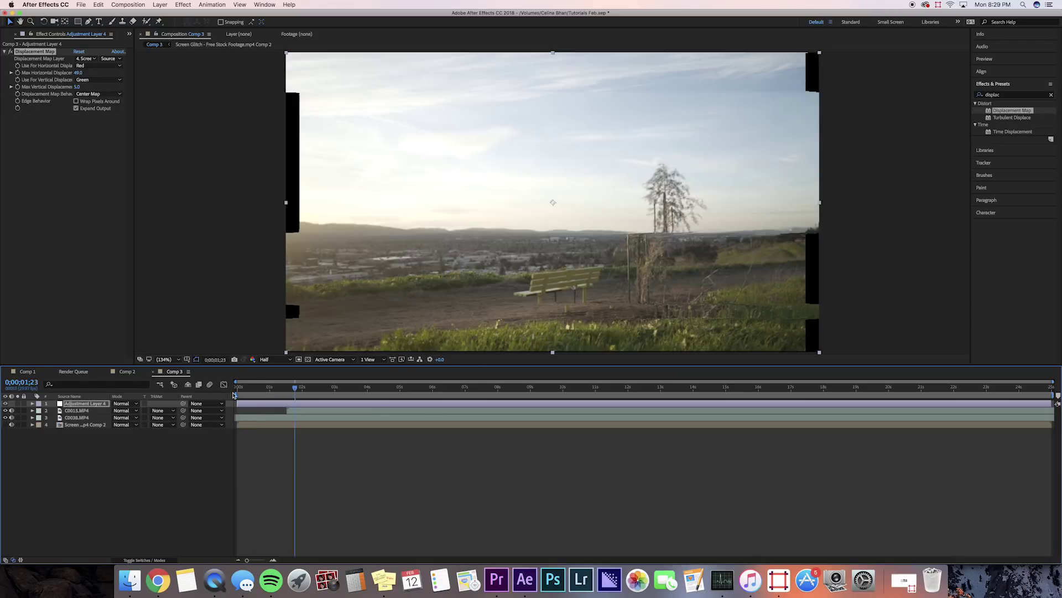
key("space")
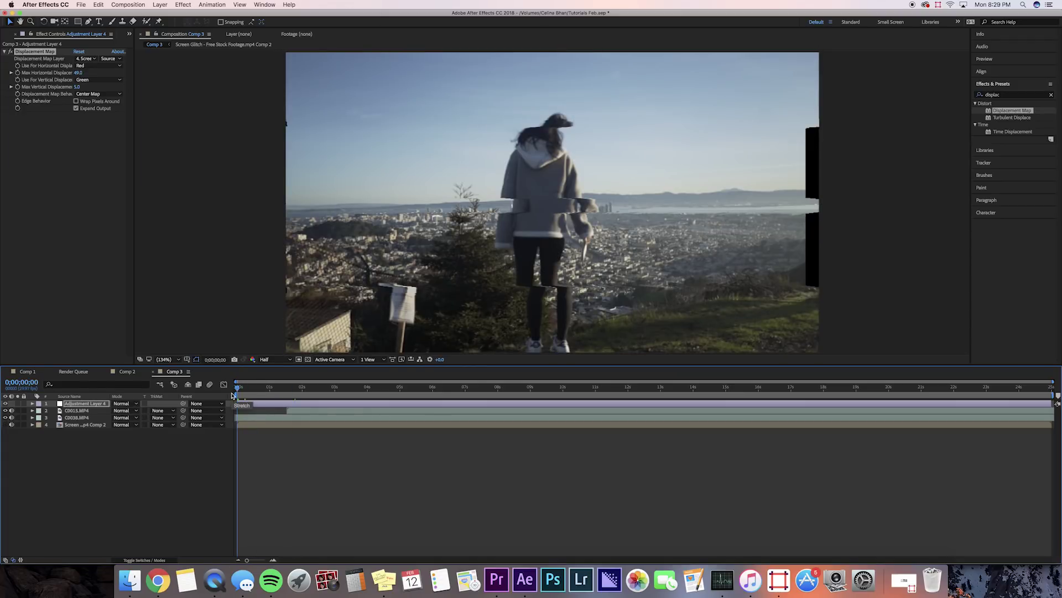
key("space")
key("space")
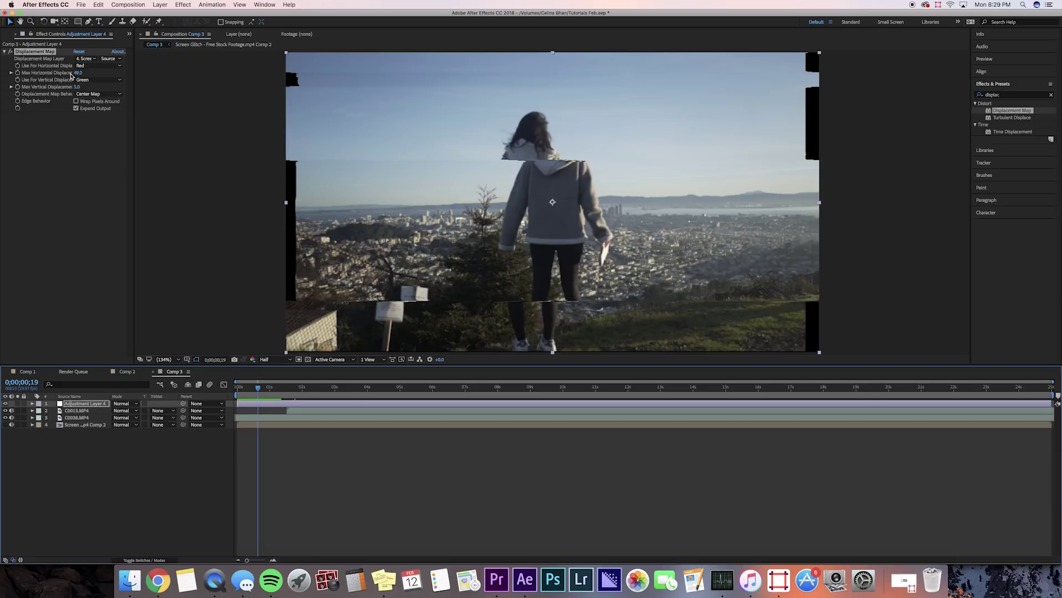
left_click_drag(78, 72, 70, 73)
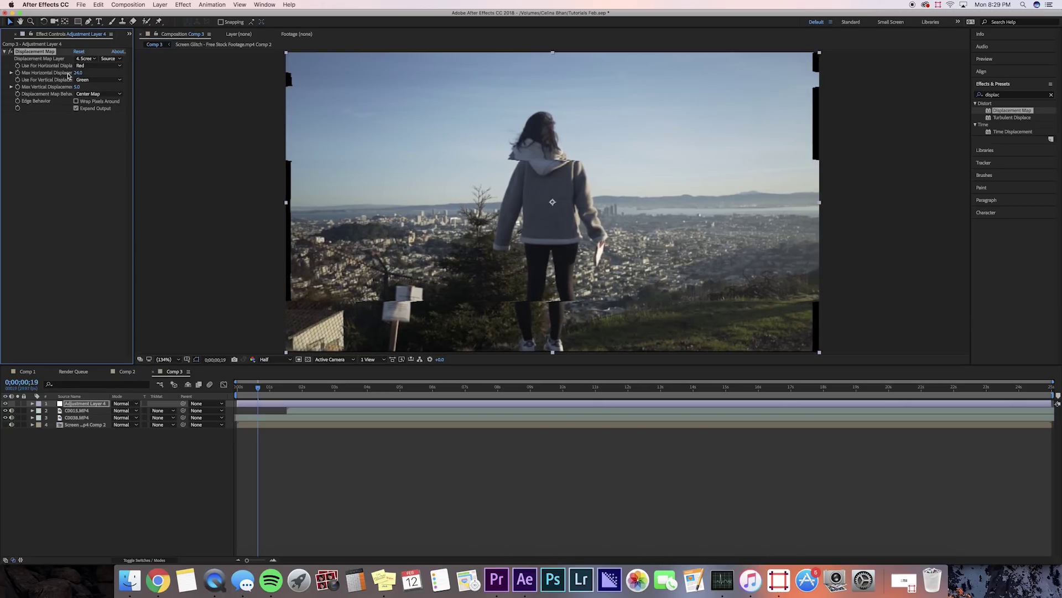
left_click_drag(78, 87, 171, 123)
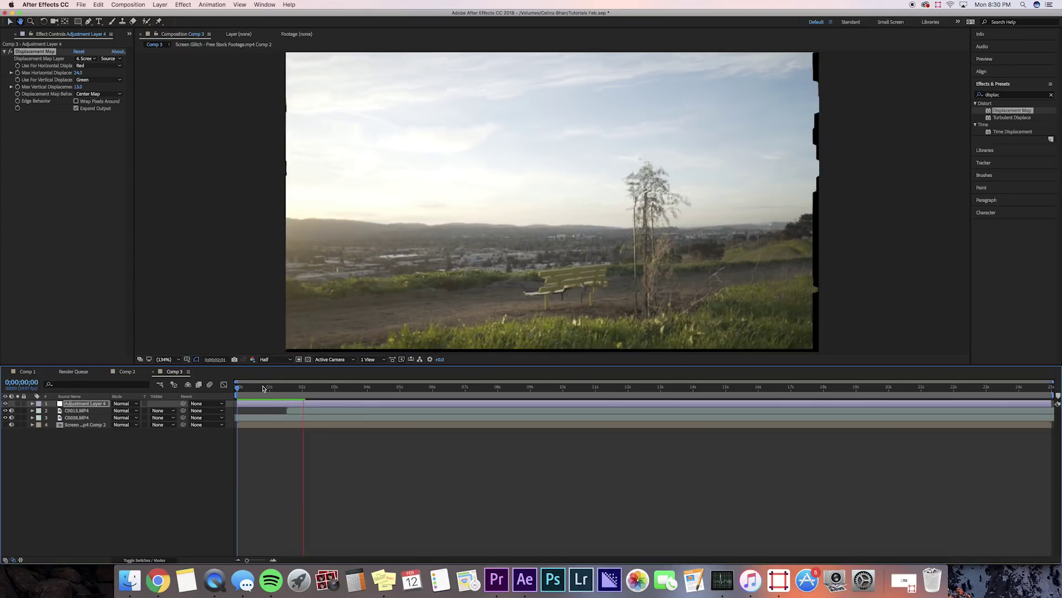
key("space")
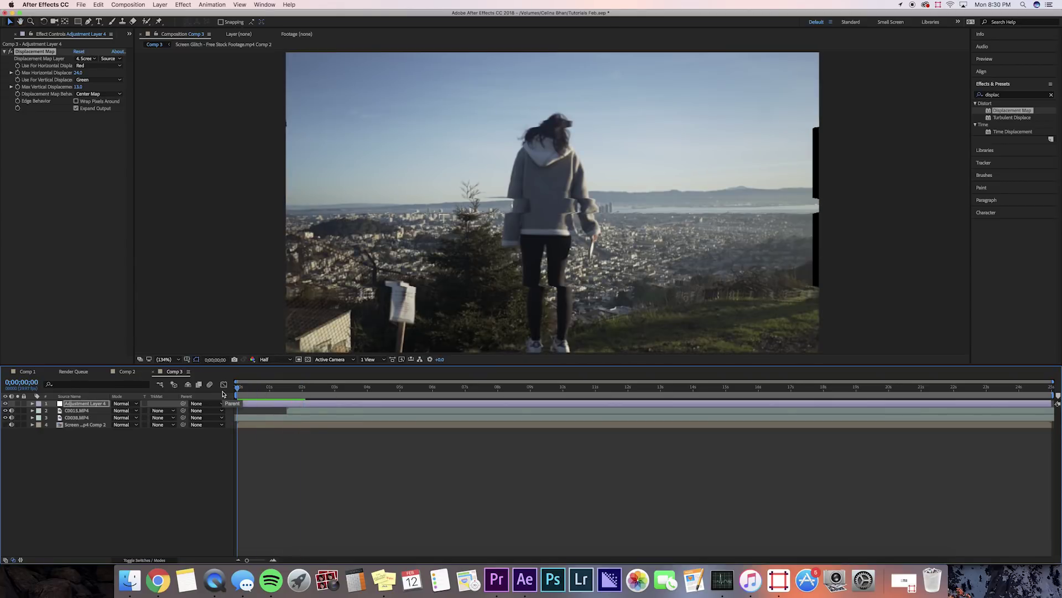
key("space")
key("space")
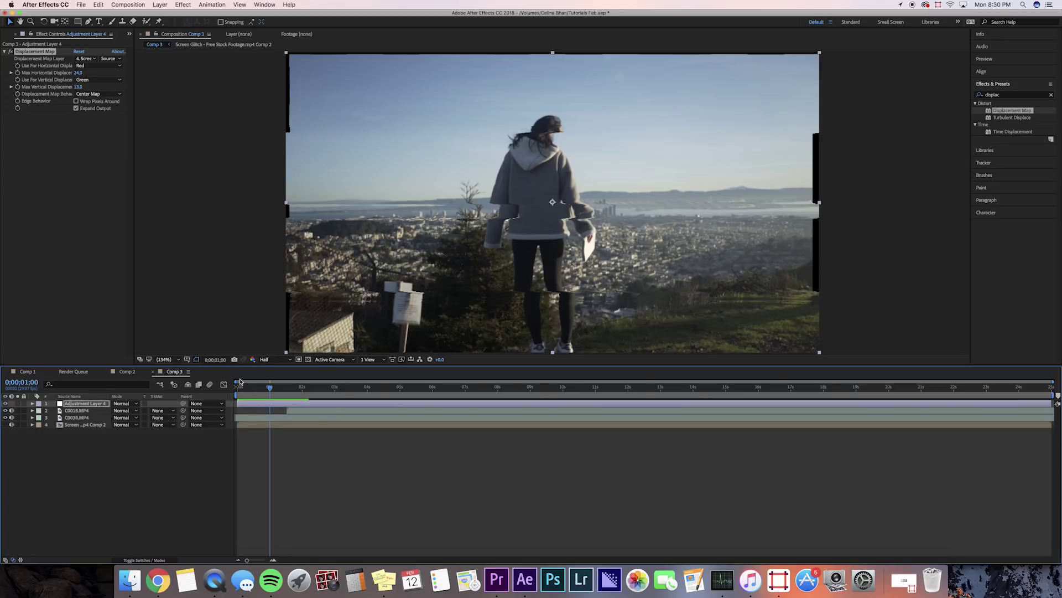
- Apply Venetian Blinds with 7% completion, 90° direction and width 6
left_click(1013, 95)
type("vene")
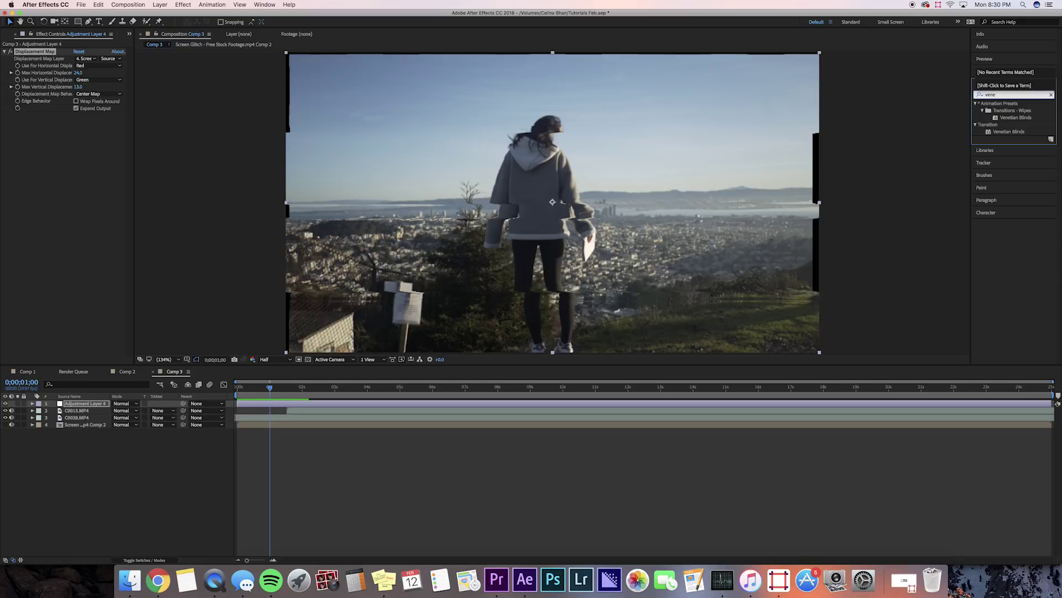
double_click(1023, 131)
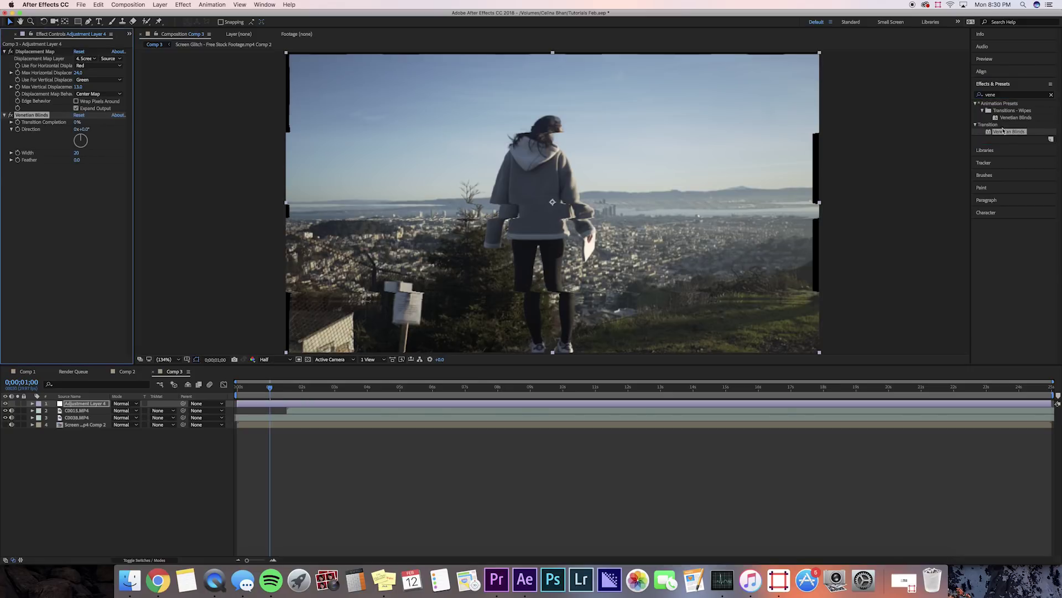
left_click_drag(78, 123, 78, 123)
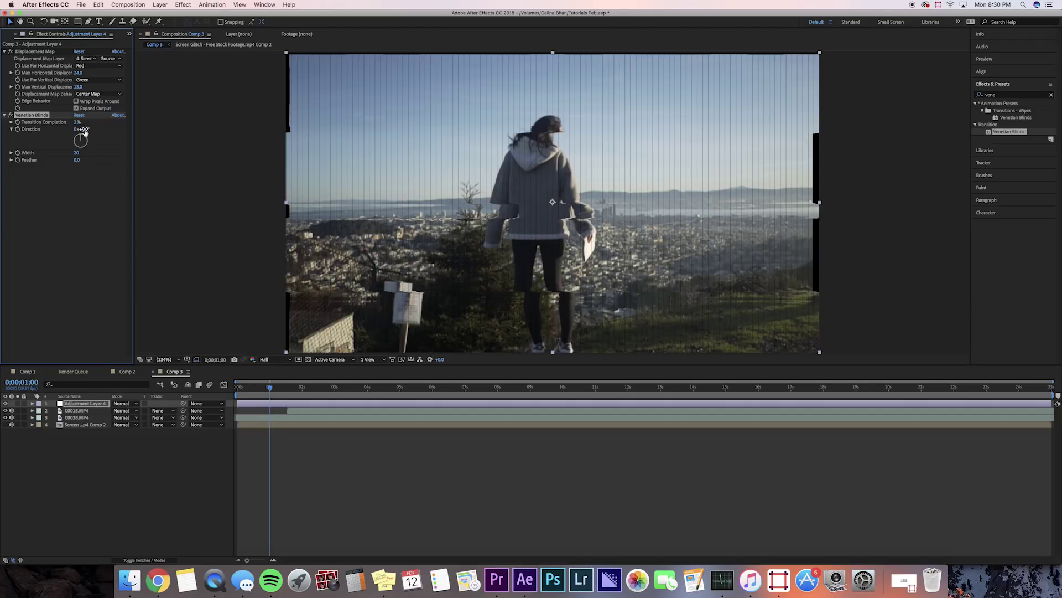
left_click(85, 130)
type("90")
key("Return")
left_click_drag(76, 152, 75, 152)
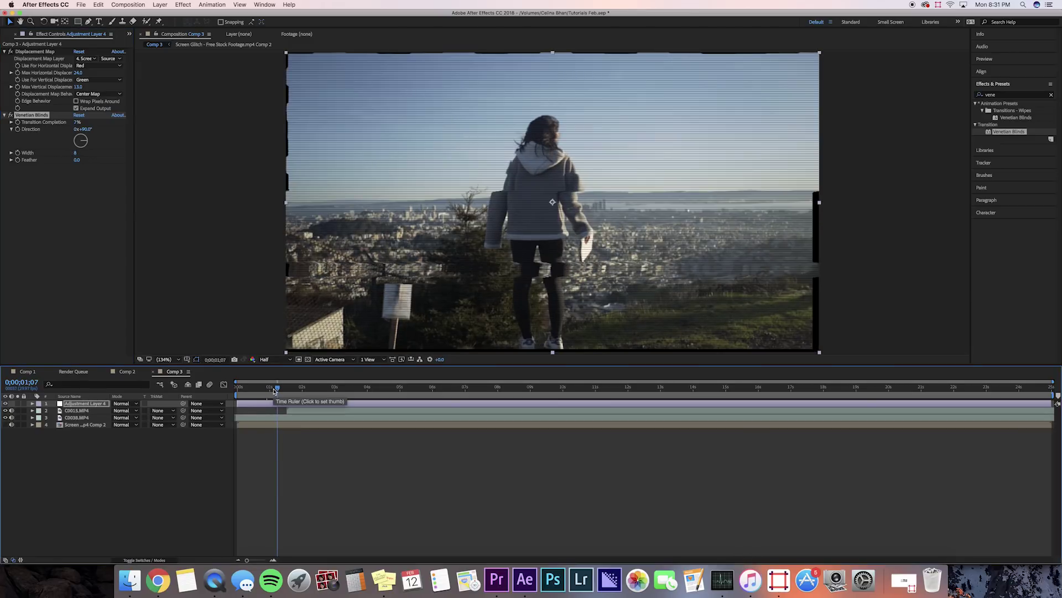
- Preview the transition from the start of the timeline
key("Home")
left_click(280, 435)
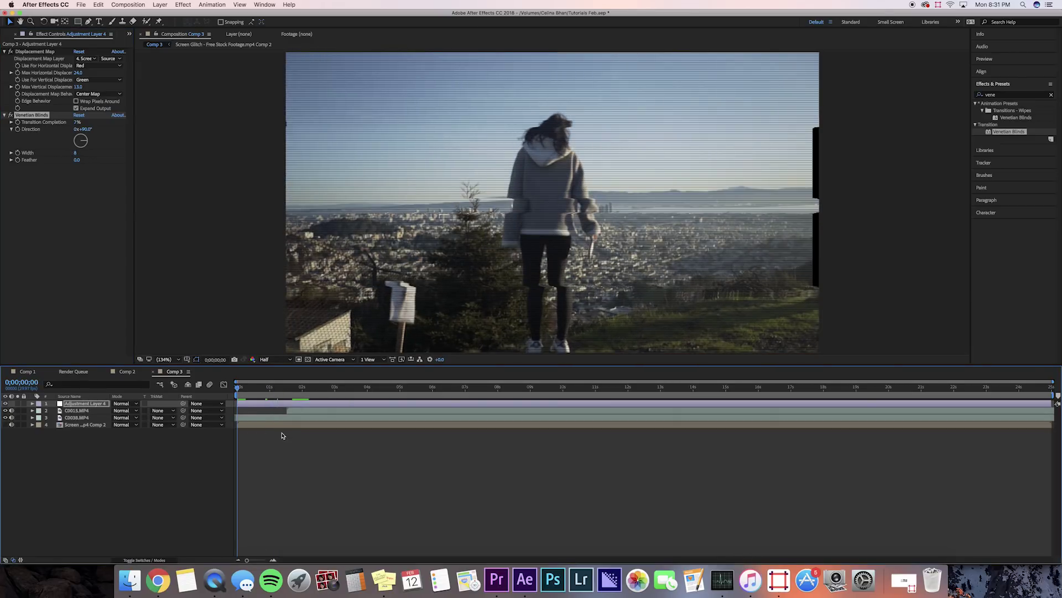
key("space")
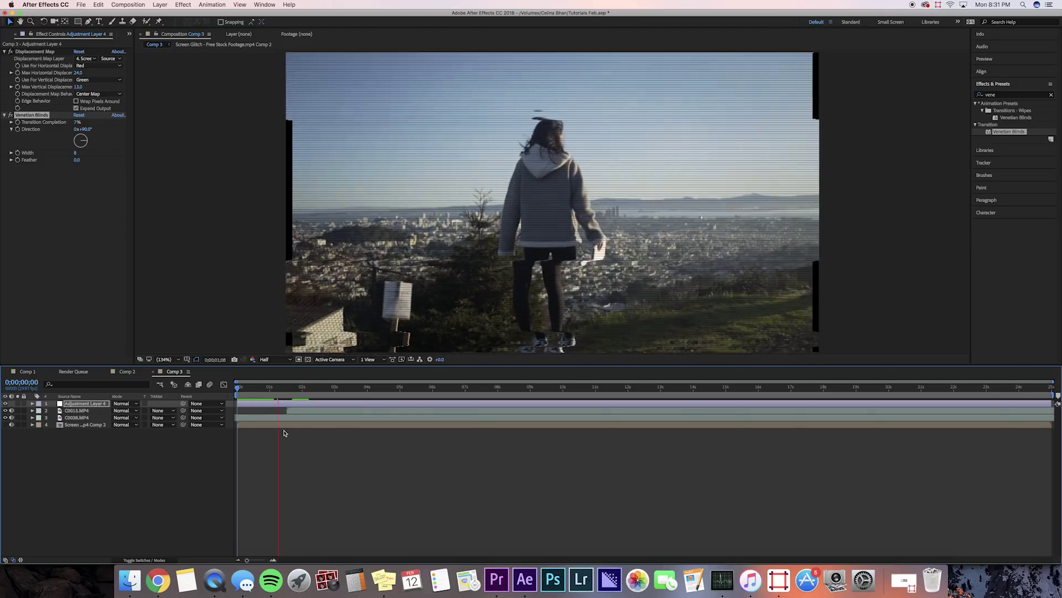
key("space")
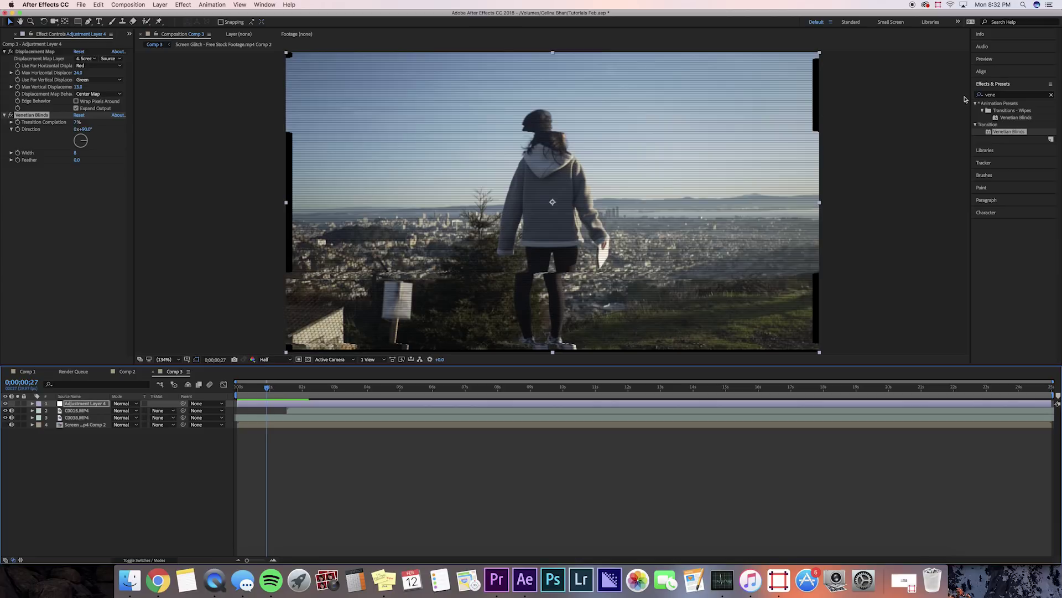
- Apply Channel Blur to the adjustment layer with Red Blurriness at 12
left_click(1002, 98)
type("channe")
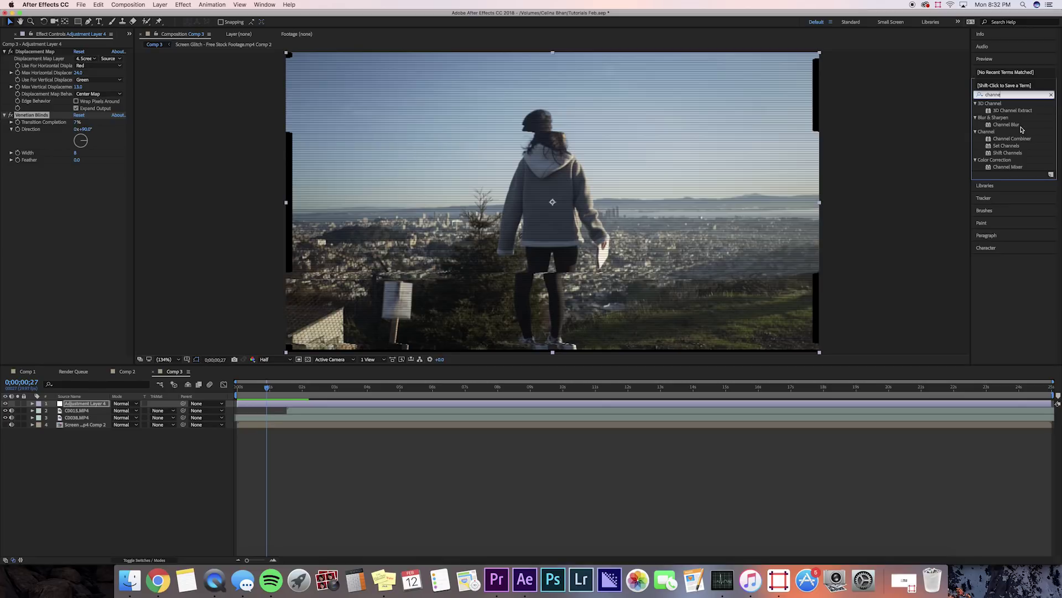
double_click(1020, 125)
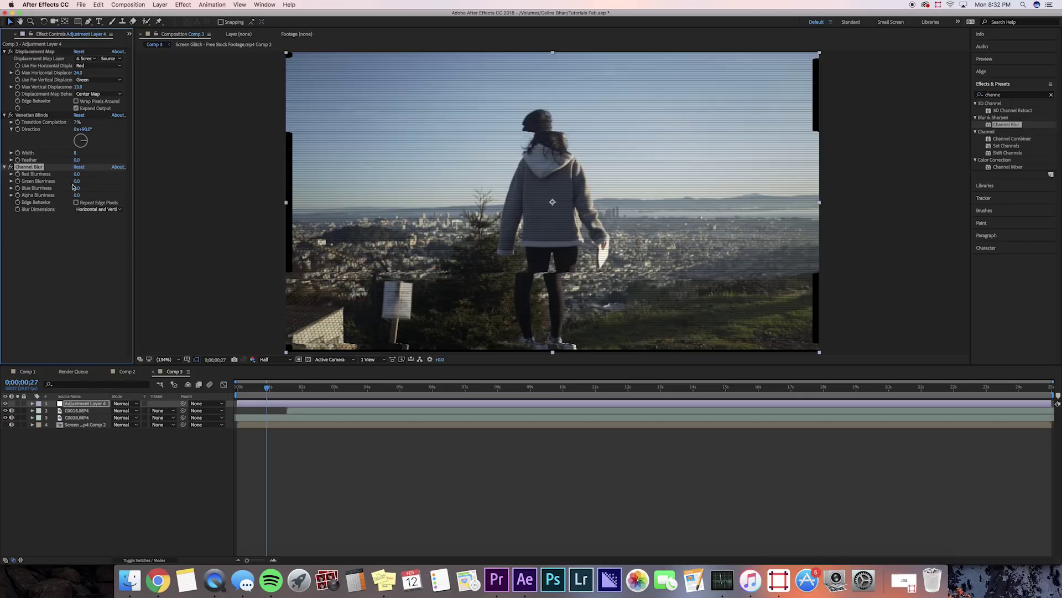
left_click_drag(79, 174, 89, 174)
- Set C0038.MP4 and C0015.MP4 each to 53% scale, then collapse the layers
left_click(264, 418)
key("s")
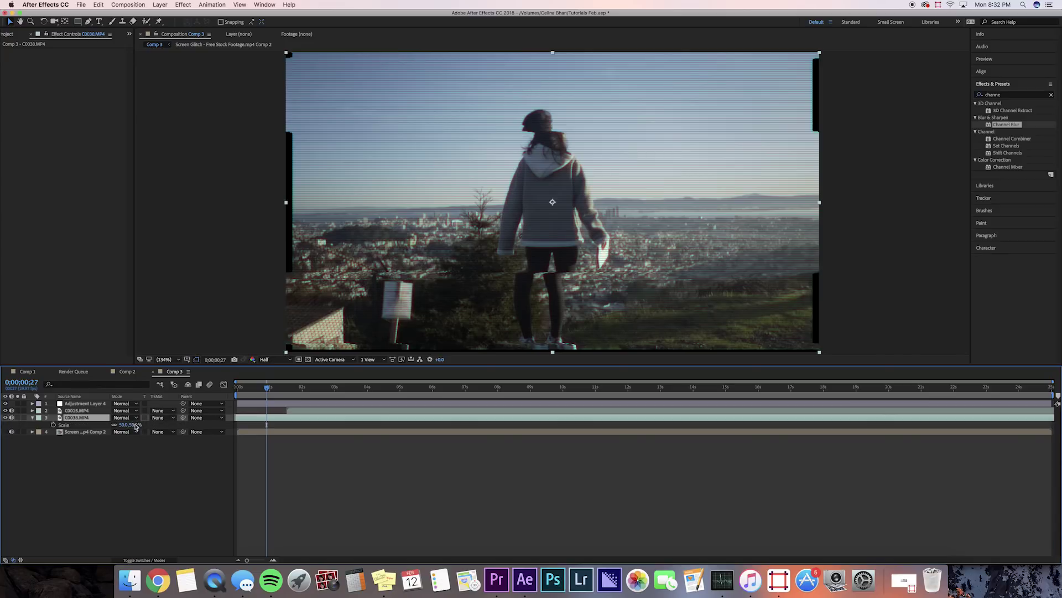
left_click(134, 425)
type("53")
key("Return")
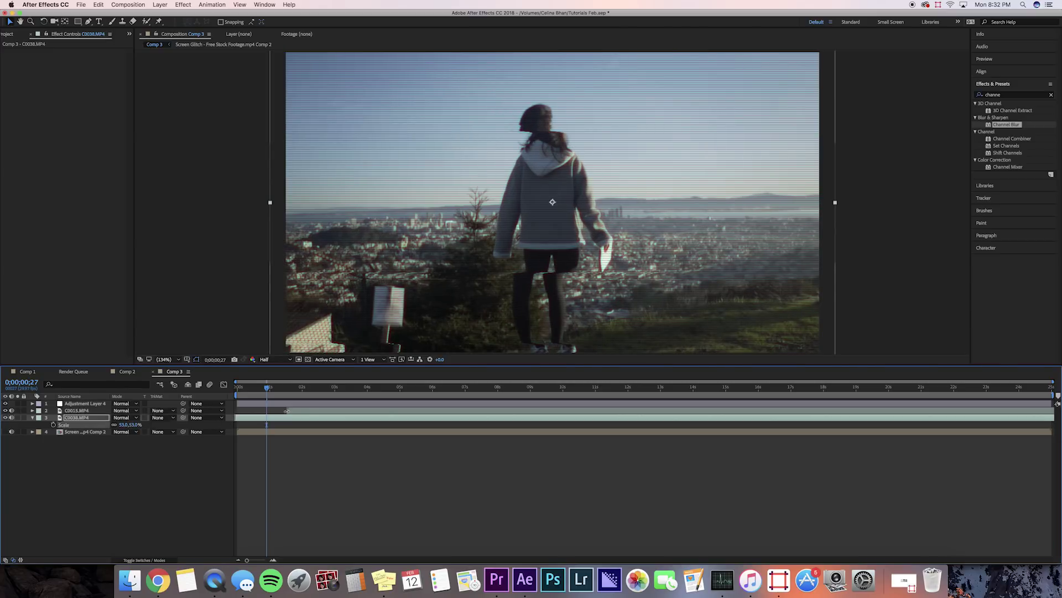
left_click(287, 412)
key("s")
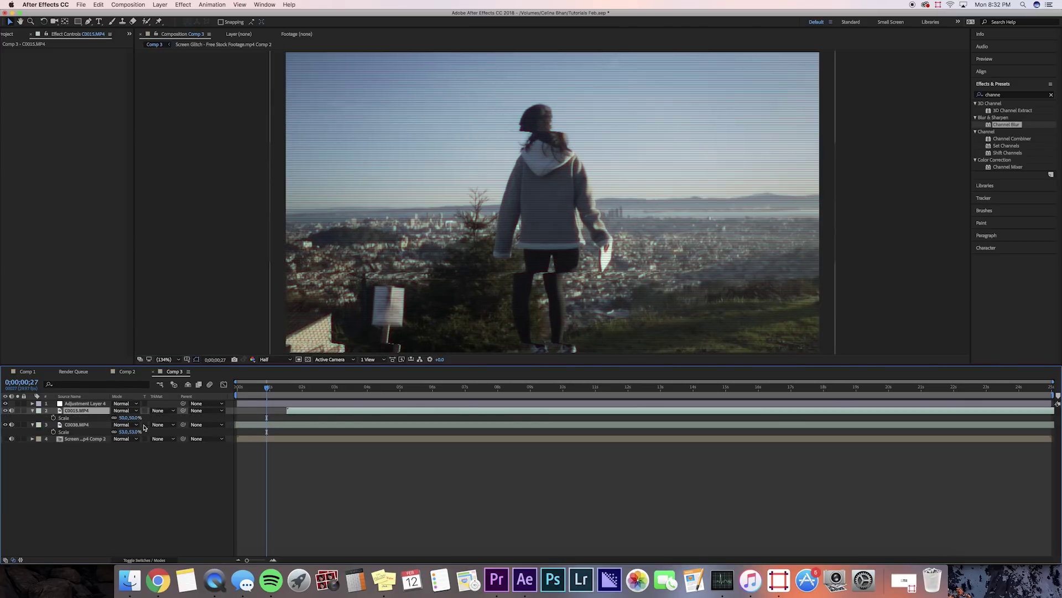
left_click(138, 417)
type("53")
key("Return")
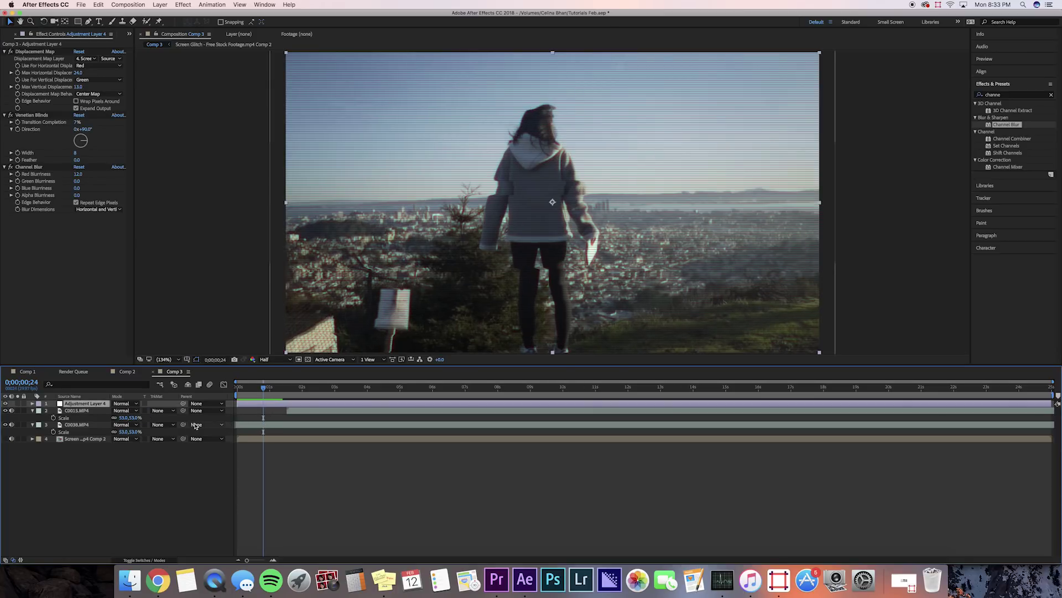
left_click(32, 411)
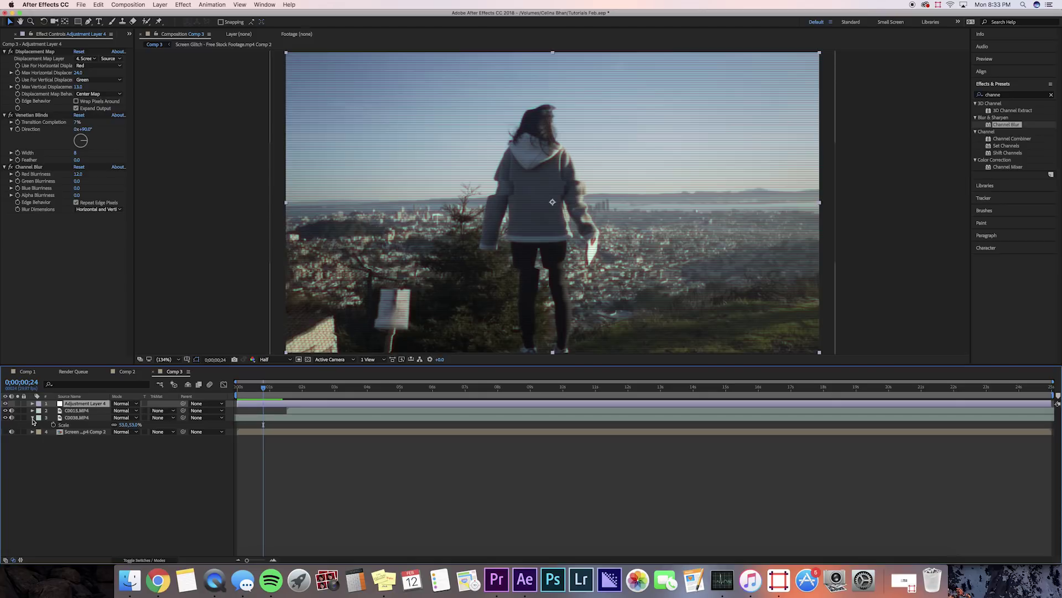
- Duplicate C0038.MP4 and place the copy directly above C0015.MP4
left_click(32, 418)
left_click(76, 418)
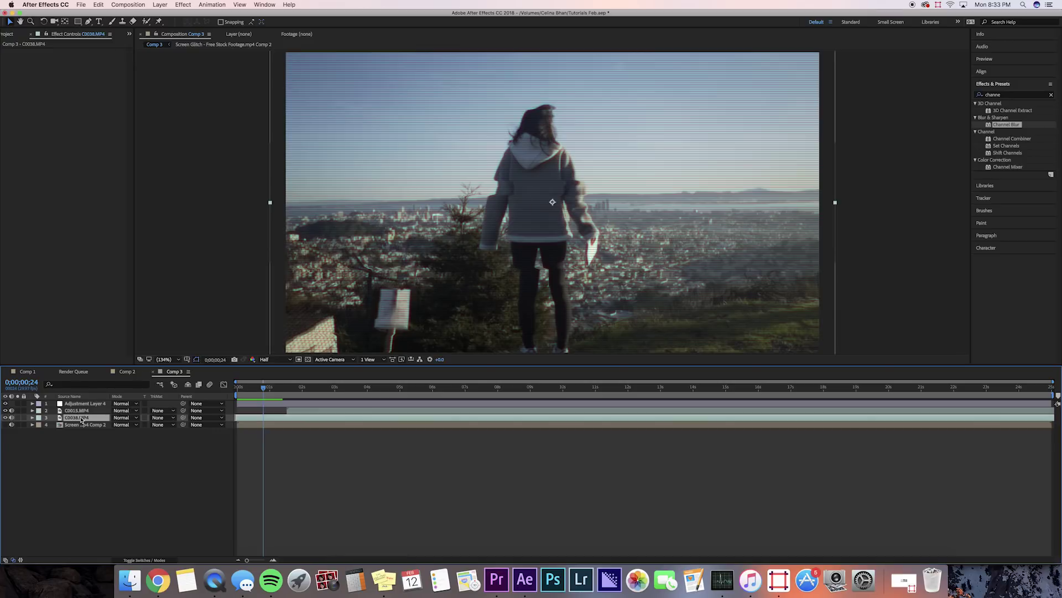
key("super+d")
left_click_drag(81, 419, 76, 412)
left_click_drag(77, 411, 78, 411)
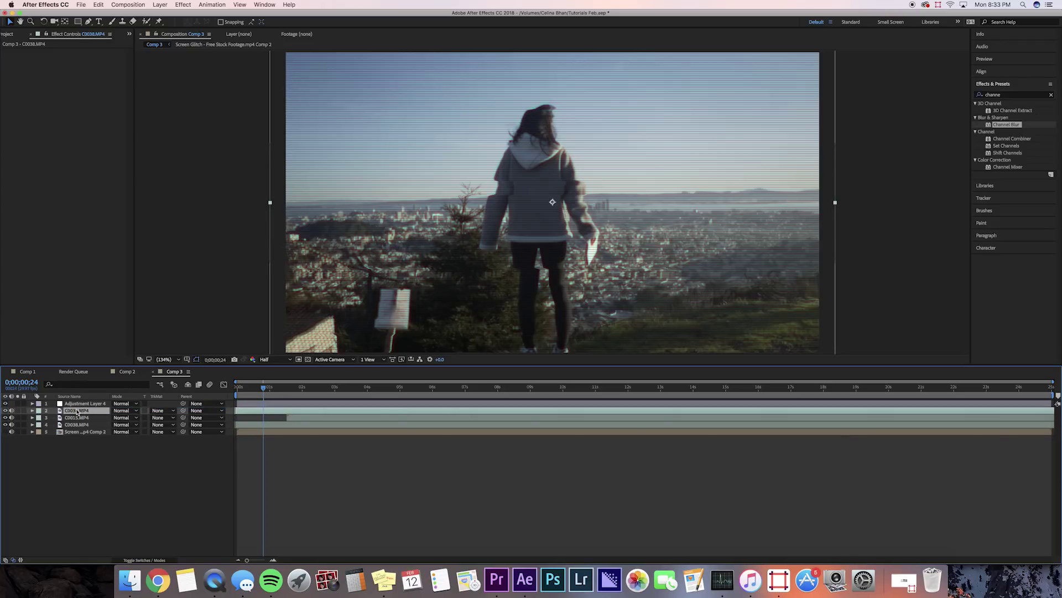
left_click(146, 21)
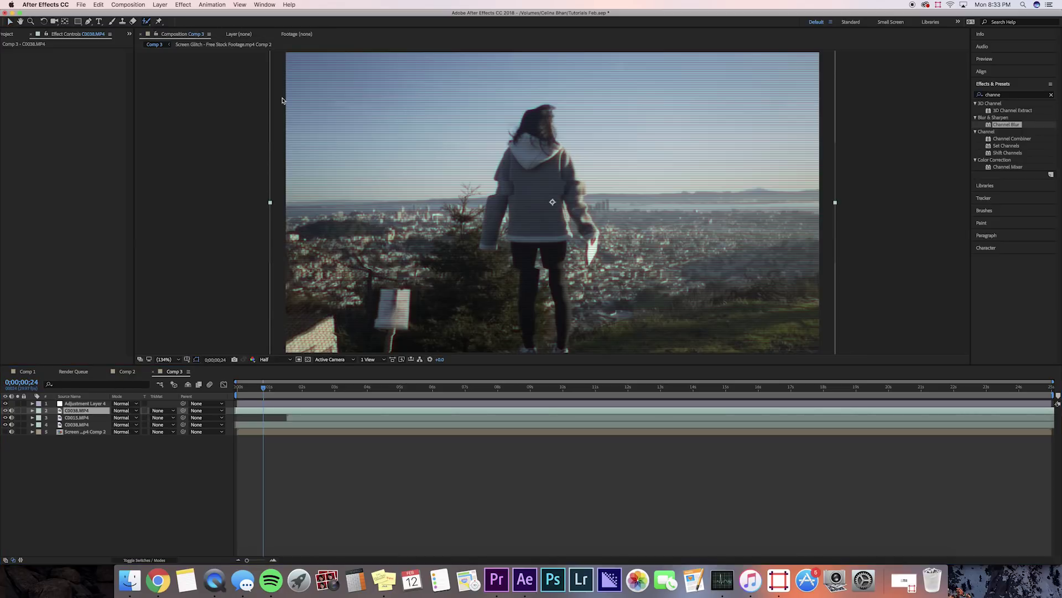
- Paint Roto Brush strokes over the woman's body, shoulder, hand and legs on the C0038.MP4 copy
double_click(396, 131)
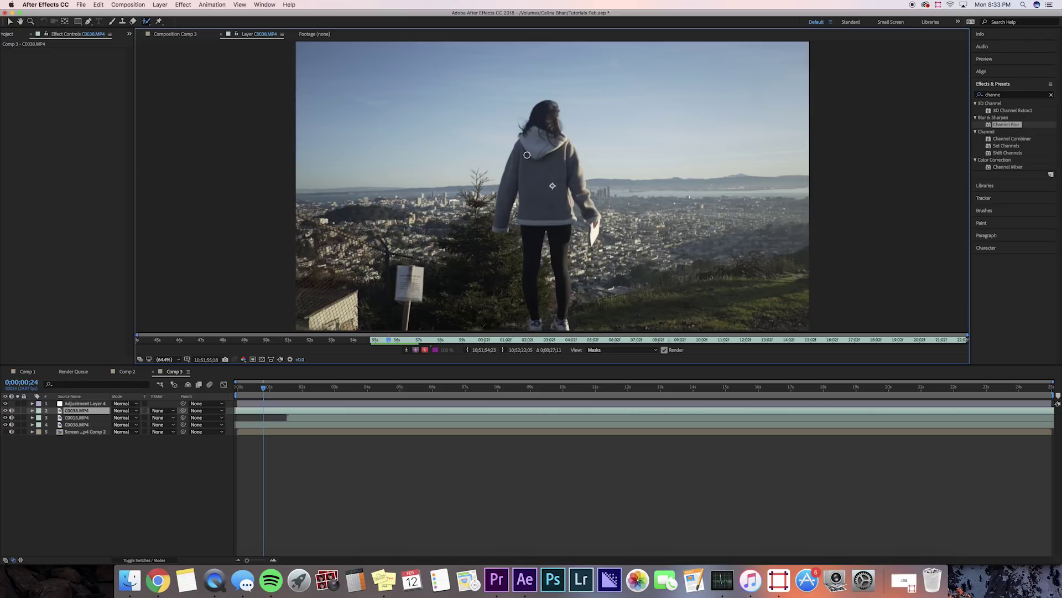
left_click(527, 155)
left_click(540, 137)
left_click(539, 153)
left_click_drag(564, 139, 553, 134)
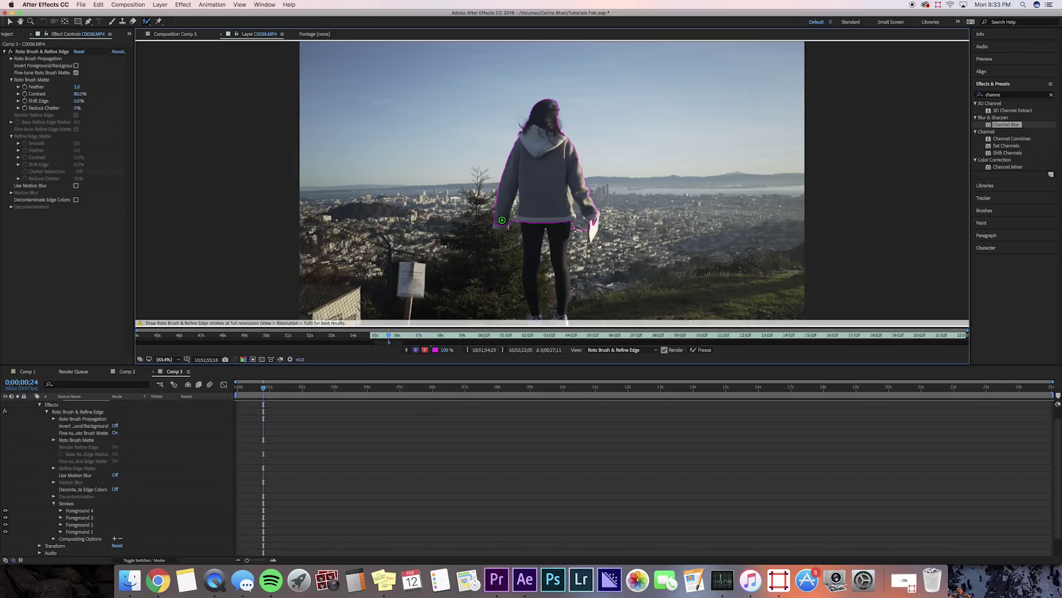
mouse_move(494, 225)
left_mouse_down()
mouse_move(531, 223)
mouse_move(536, 322)
left_mouse_up()
left_click_drag(557, 213, 561, 232)
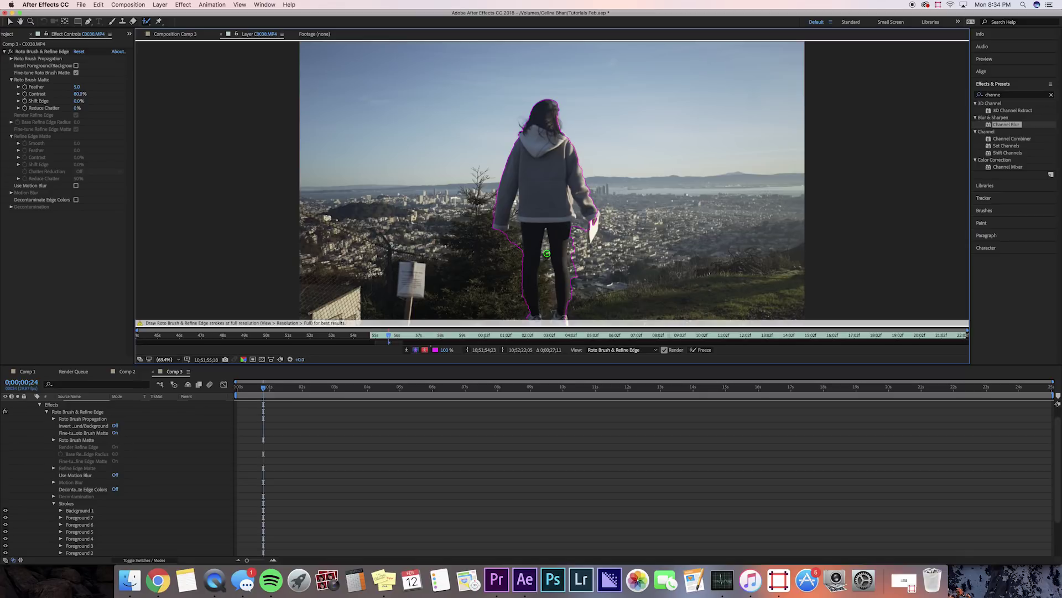
left_click_drag(546, 254, 546, 288)
left_click(174, 35)
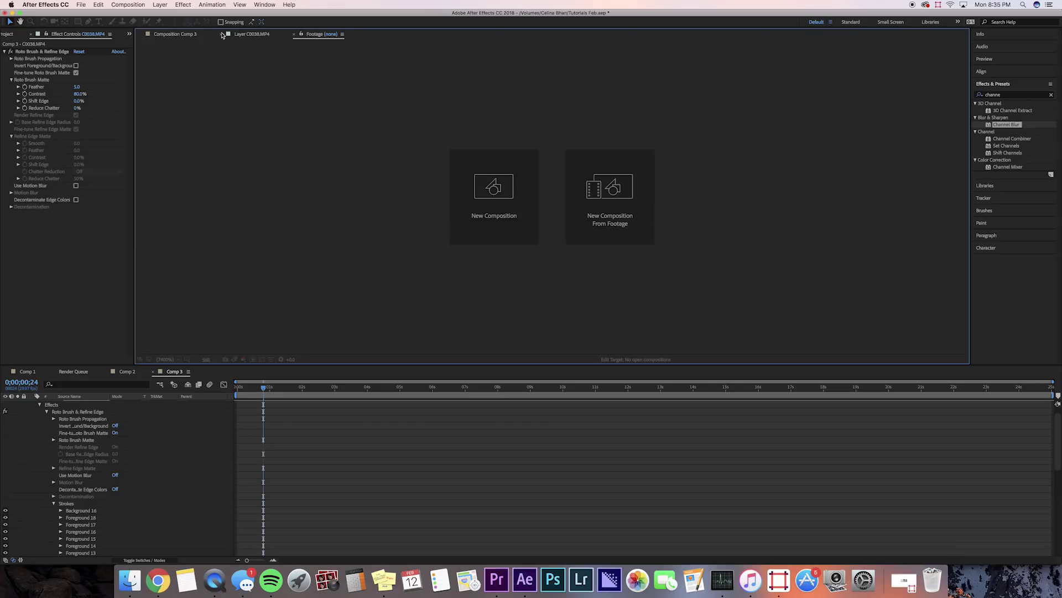
- Back in Comp 3, hide the glitch adjustment layer and the uncut city footage
left_click(187, 36)
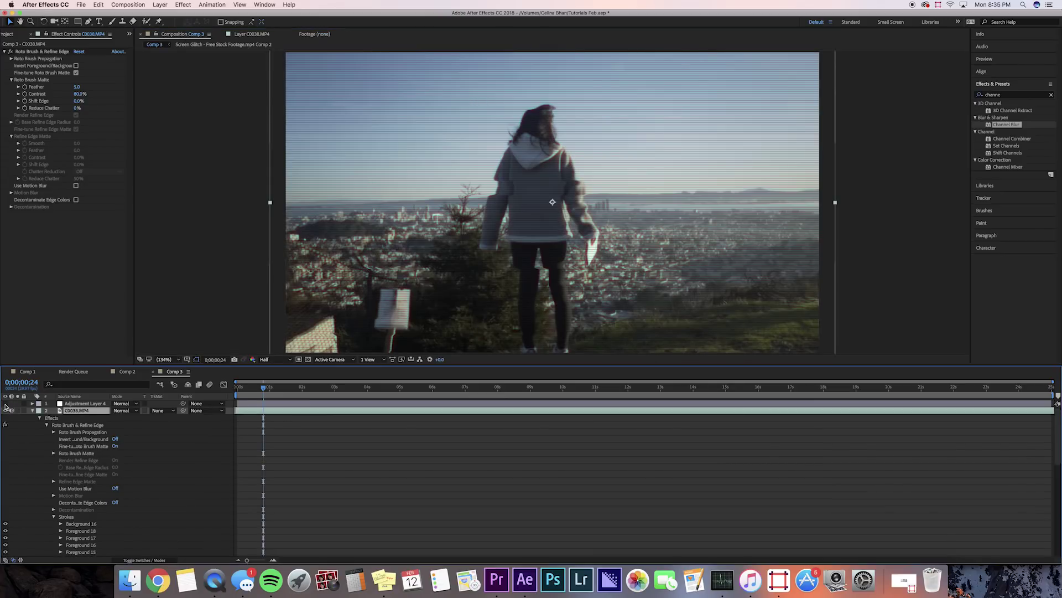
left_click(5, 404)
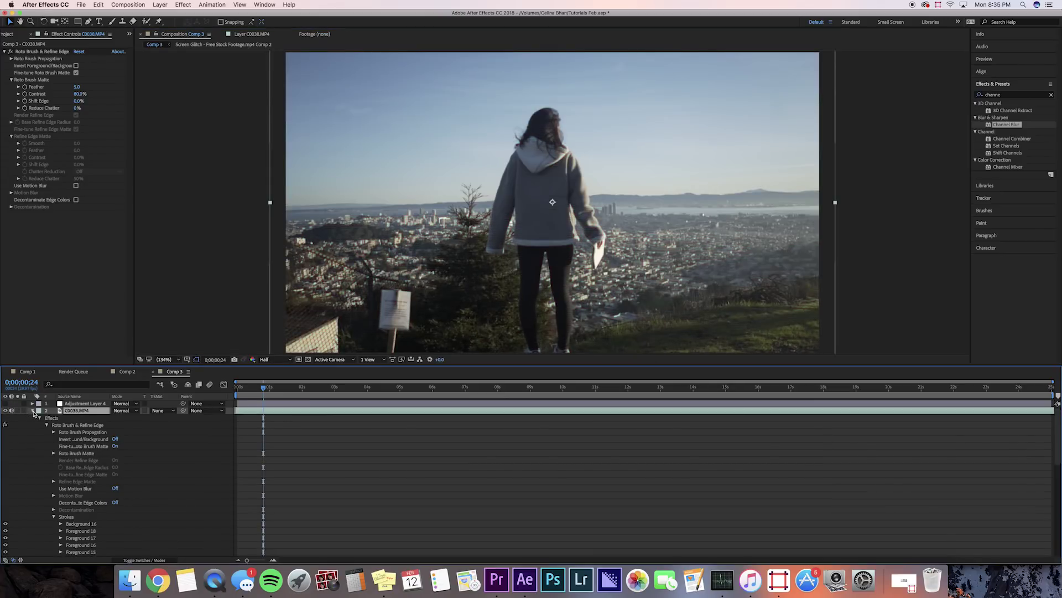
left_click(32, 410)
left_click(5, 424)
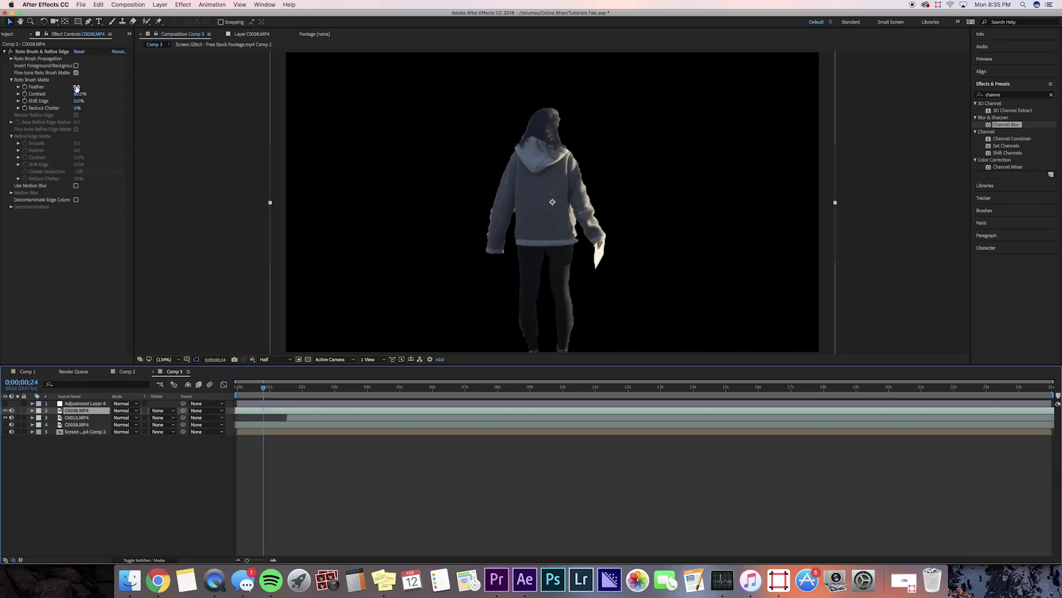
- Feather the woman's roto matte to 16.0 and show the Screen Glitch background again
mouse_move(76, 87)
left_mouse_down()
mouse_move(92, 86)
mouse_move(72, 100)
left_mouse_up()
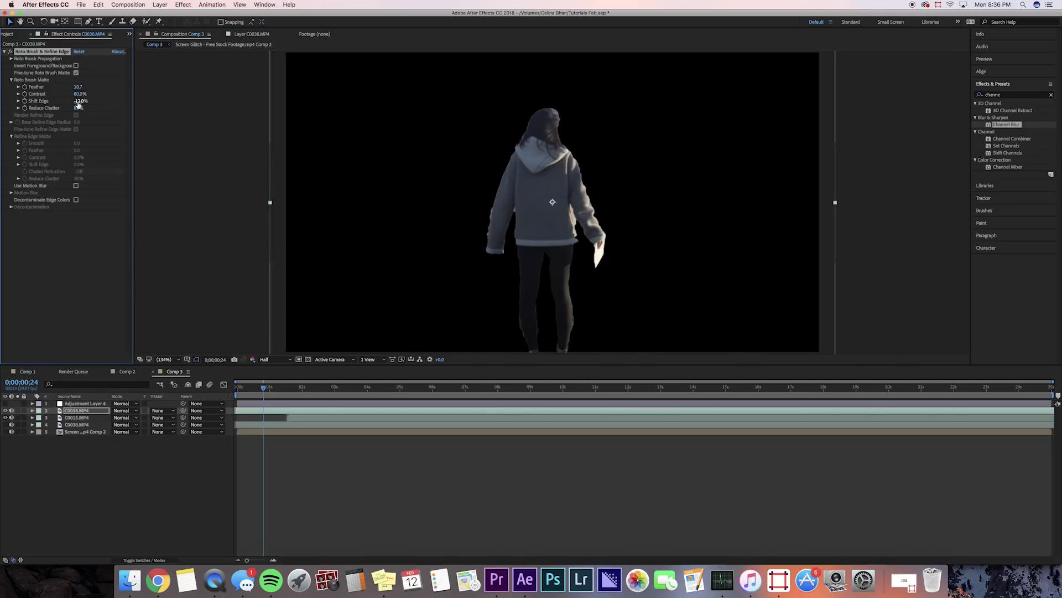
left_click_drag(103, 88, 108, 89)
left_click(5, 431)
- Show all layers and trim the cut-out woman and adjustment layers to start at the playhead
left_click(6, 424)
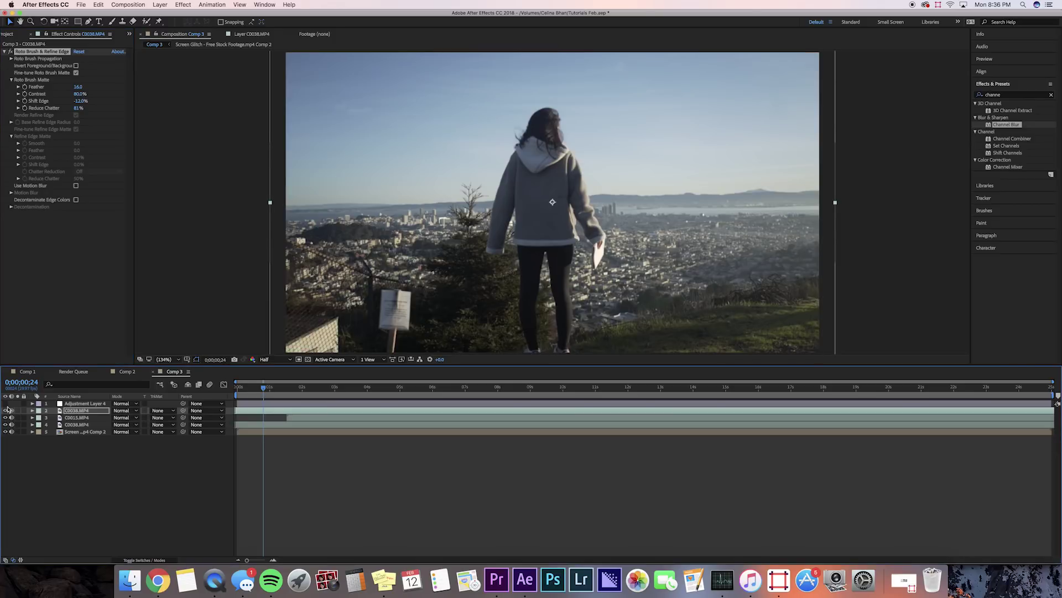
left_click(6, 403)
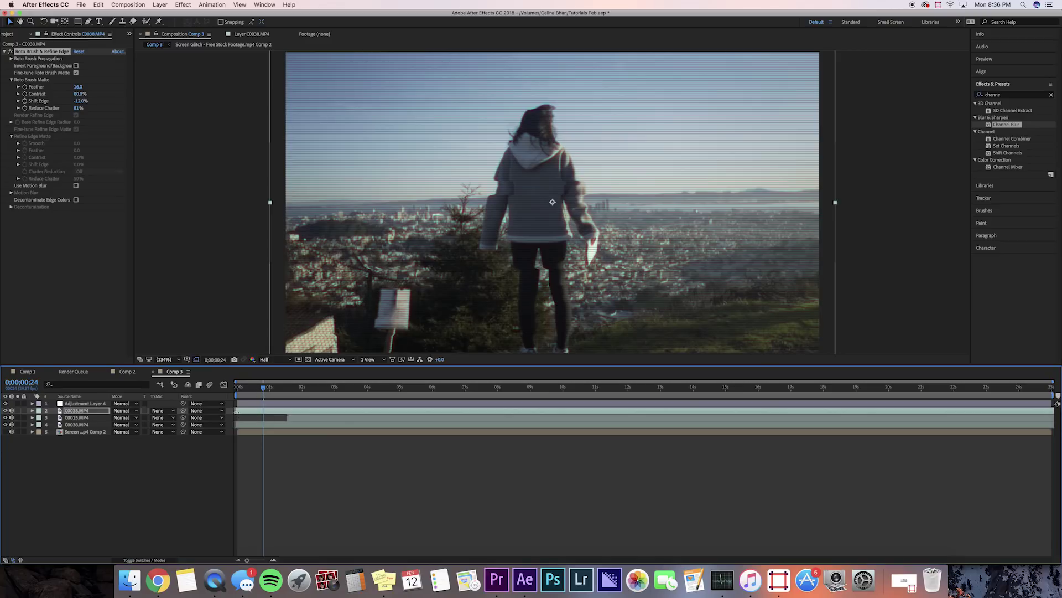
left_click_drag(236, 411, 263, 411)
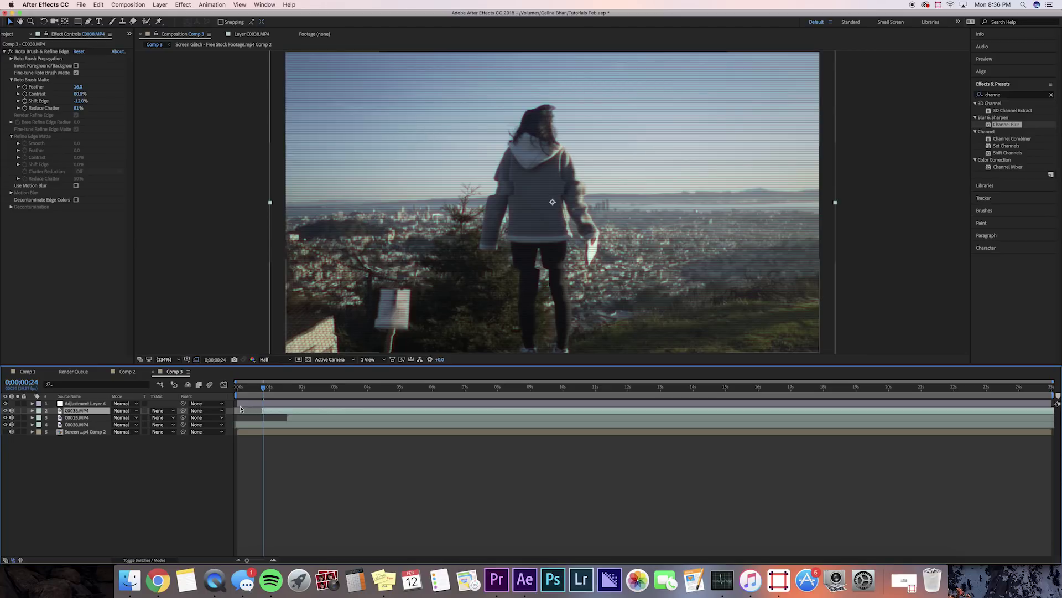
left_click_drag(238, 405, 262, 404)
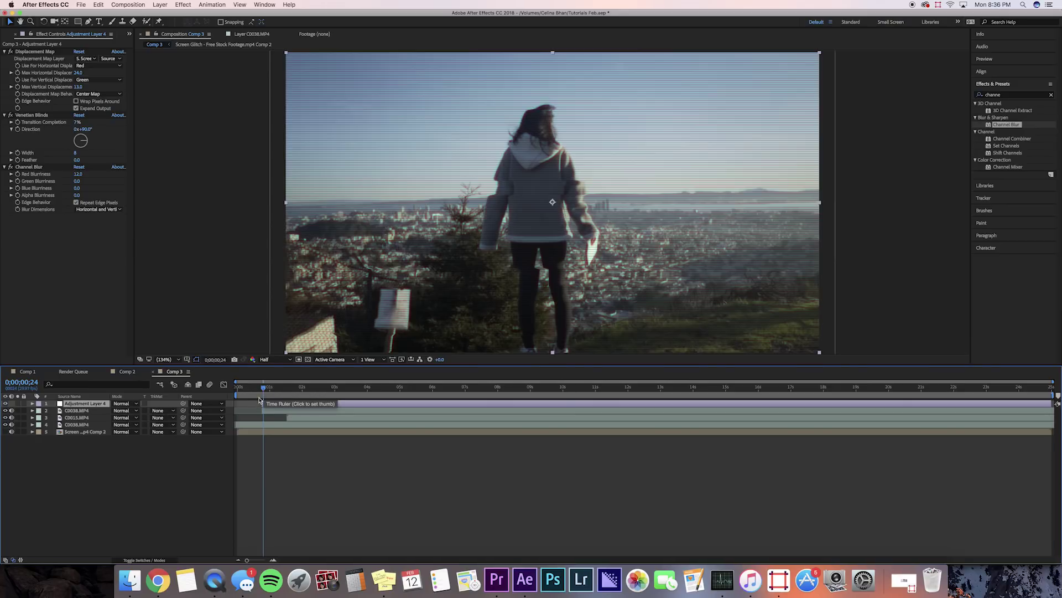
- Slide the C0015.MP4 clip earlier in time, returning to frame 19
left_click(259, 398)
left_click(296, 417)
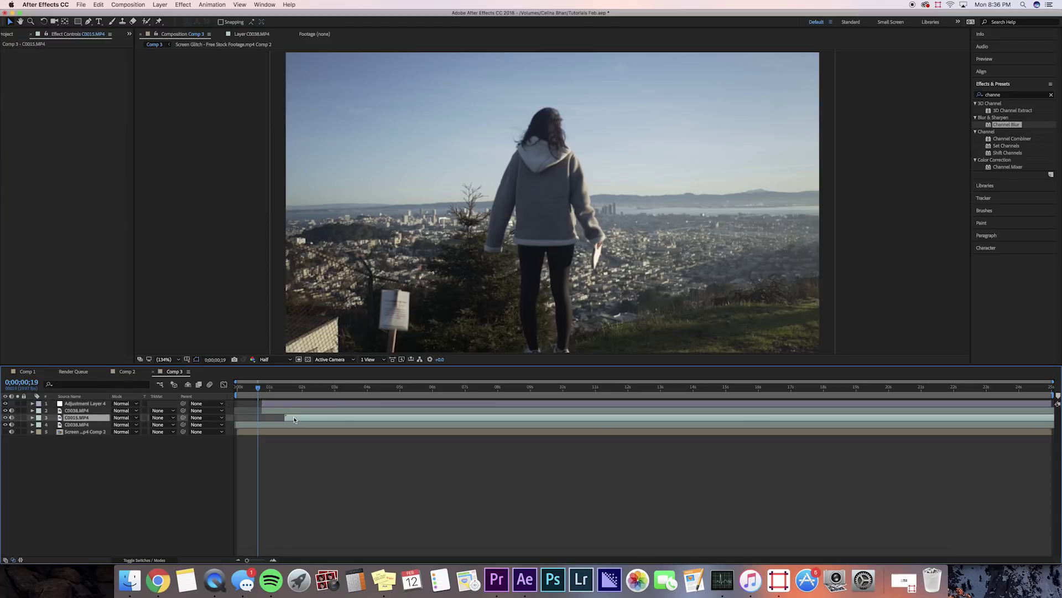
left_click_drag(294, 419, 273, 418)
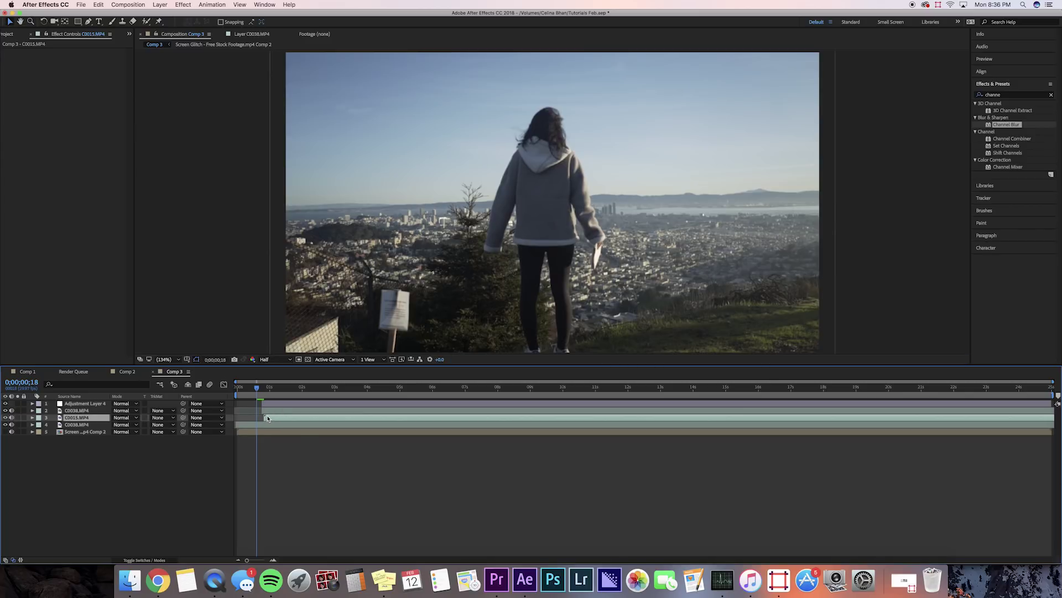
left_click(268, 410)
key("Page_Down")
key("Page_Down")
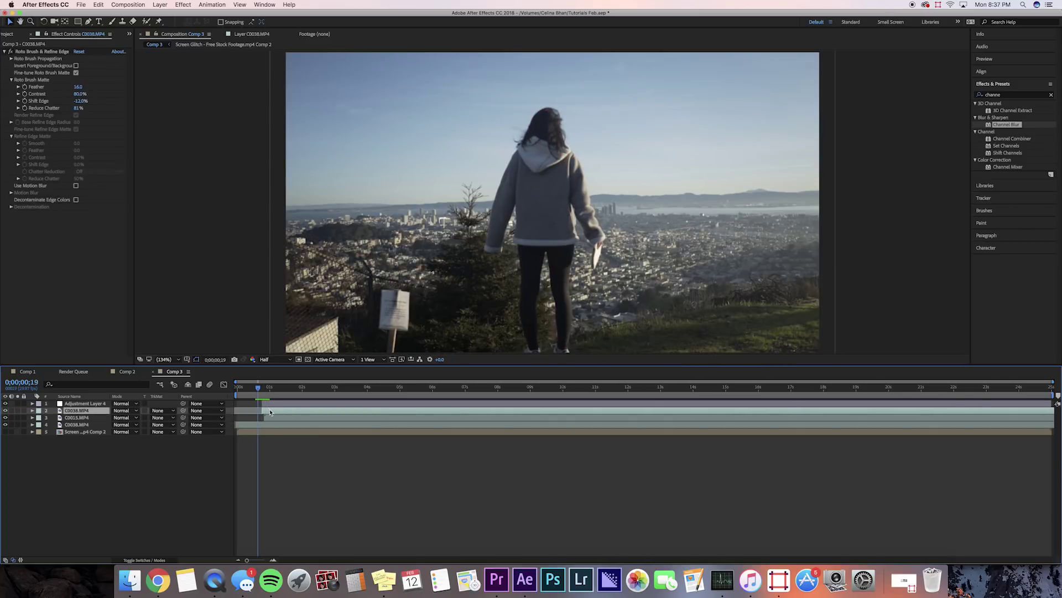
- Split the glitch adjustment layer at the one-second mark and delete the later piece
left_click(274, 403)
left_click(251, 394)
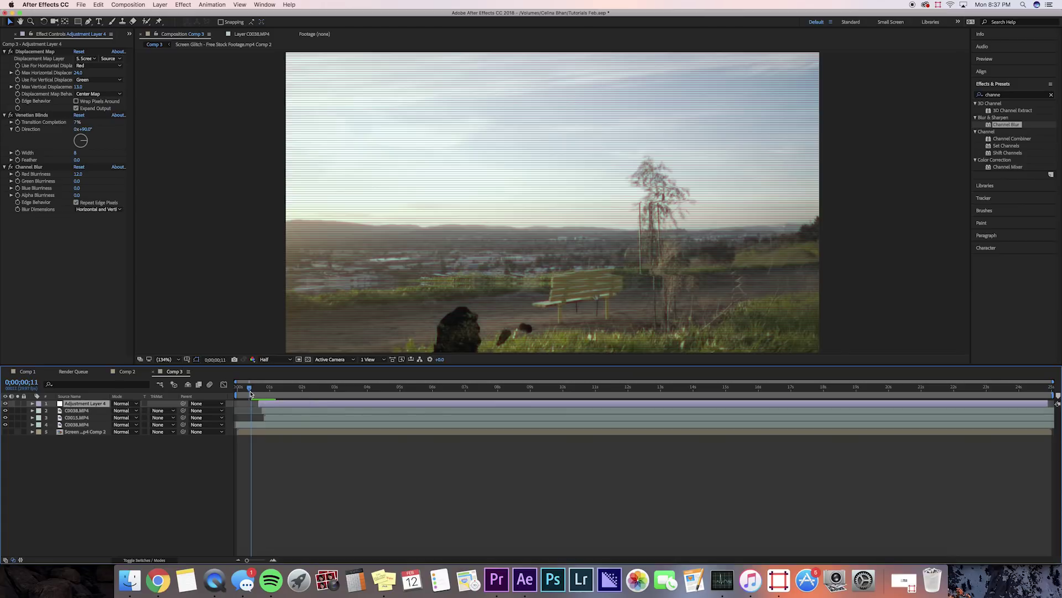
left_click_drag(250, 393, 270, 389)
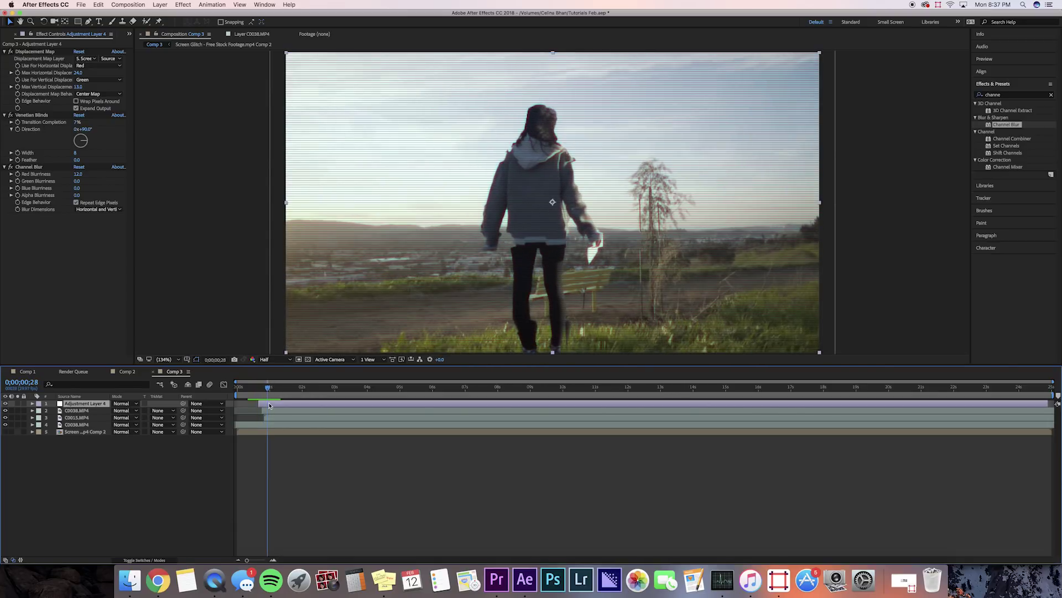
key("super+d")
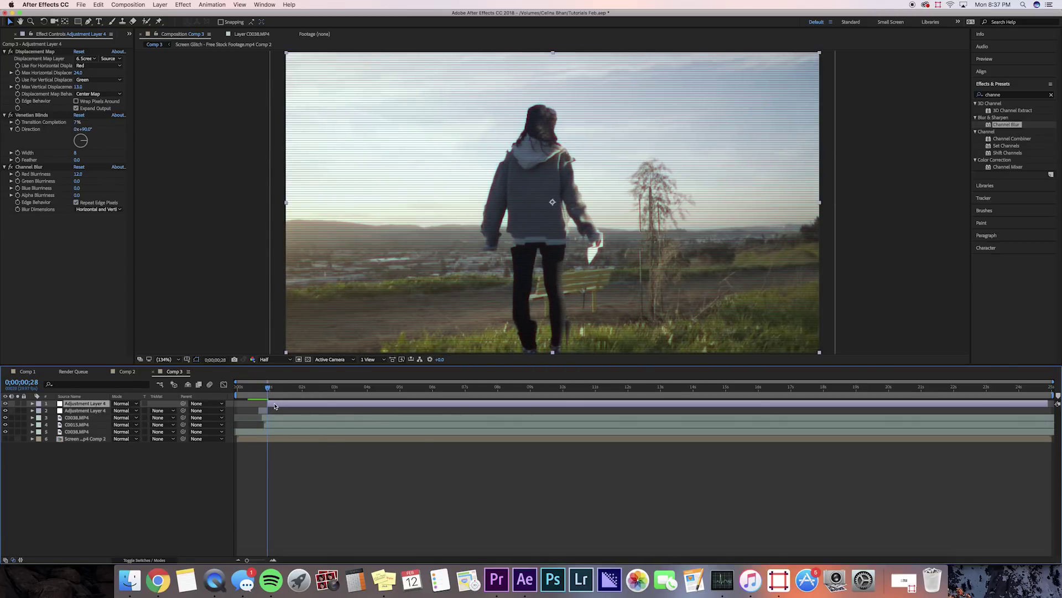
key("Delete")
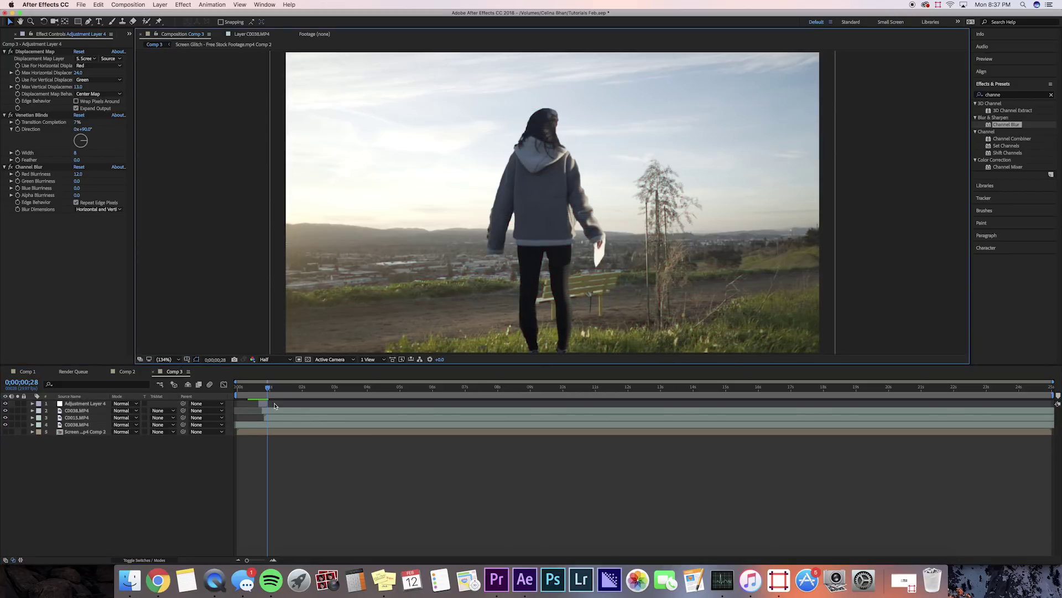
- Trim the woman layer C0038.MP4 so it ends at the playhead
left_click(265, 394)
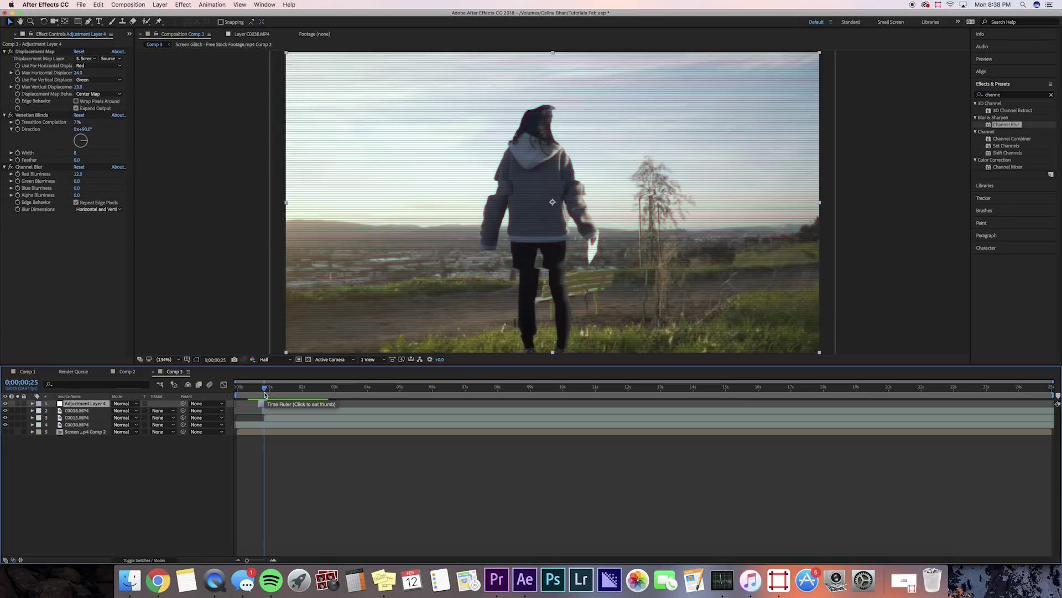
left_click(270, 410)
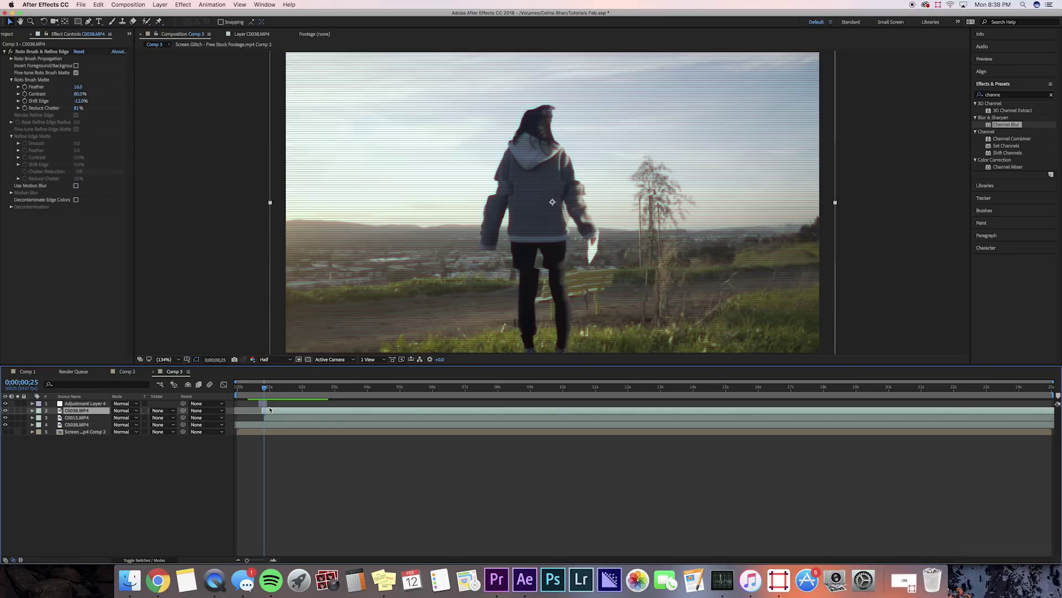
left_click_drag(265, 392, 270, 389)
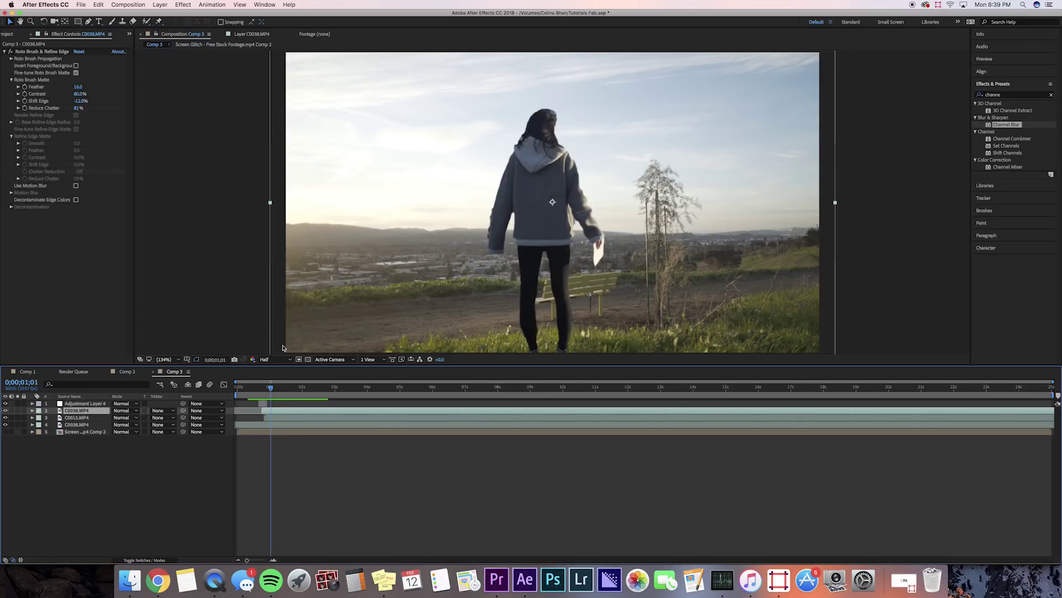
mouse_move(269, 394)
left_mouse_down()
mouse_move(255, 394)
mouse_move(274, 404)
left_mouse_up()
key("alt+bracketright")
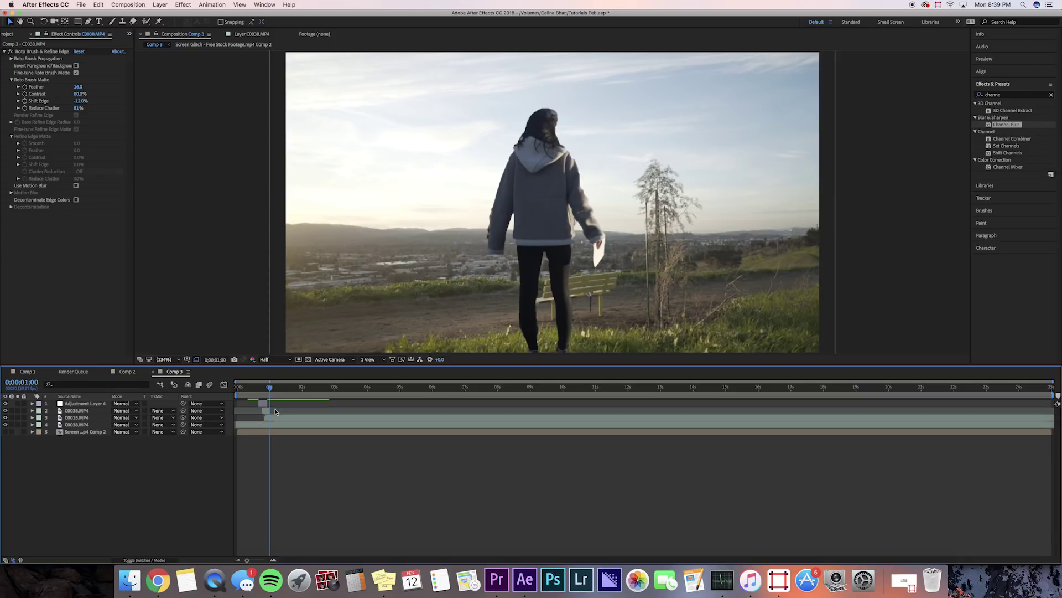
left_click(257, 394)
left_click(263, 404)
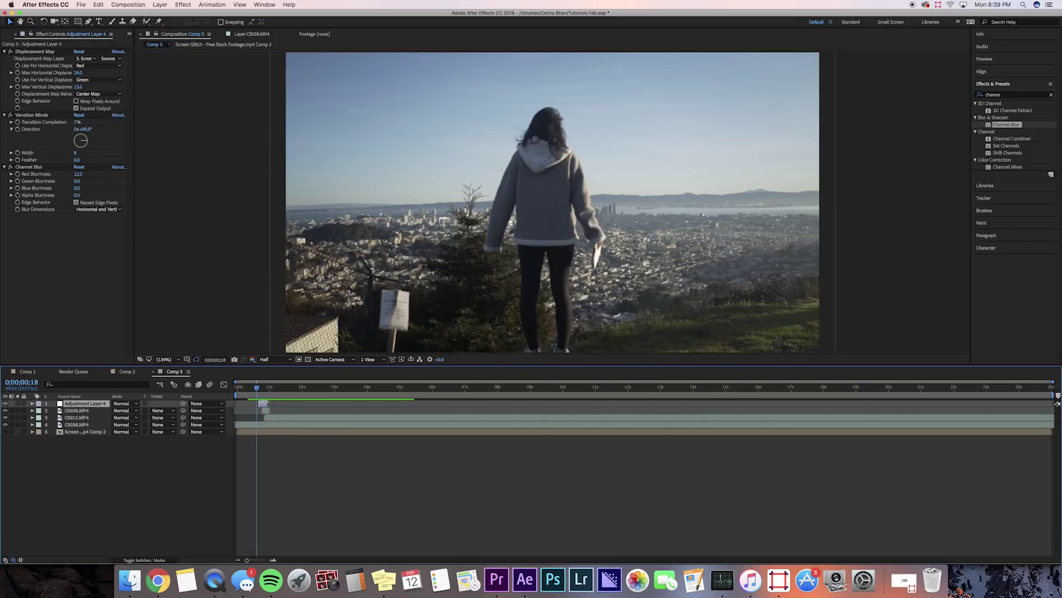
left_click_drag(274, 395, 276, 412)
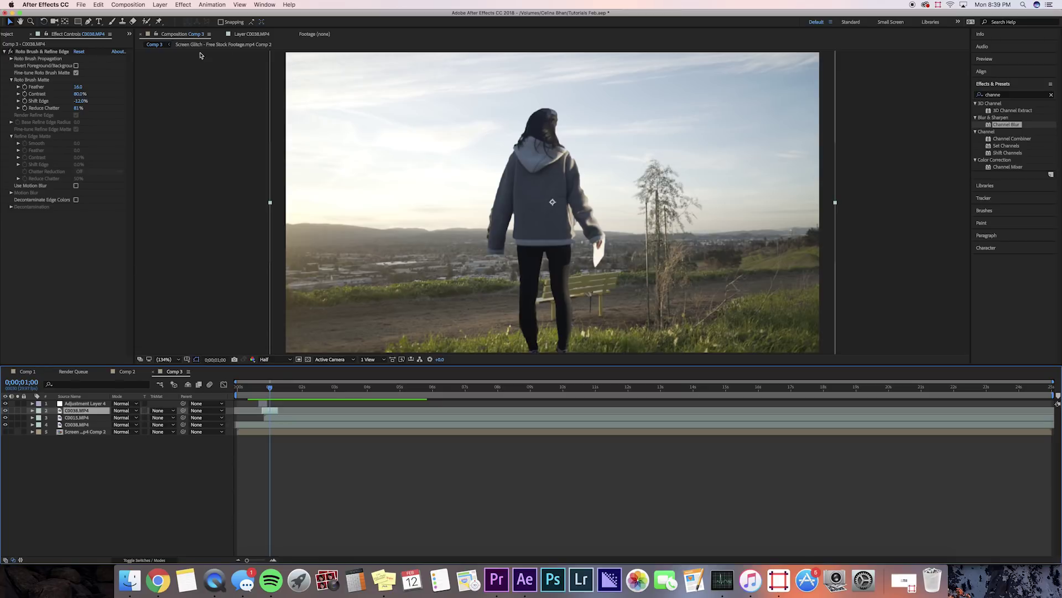
left_click(146, 21)
double_click(490, 113)
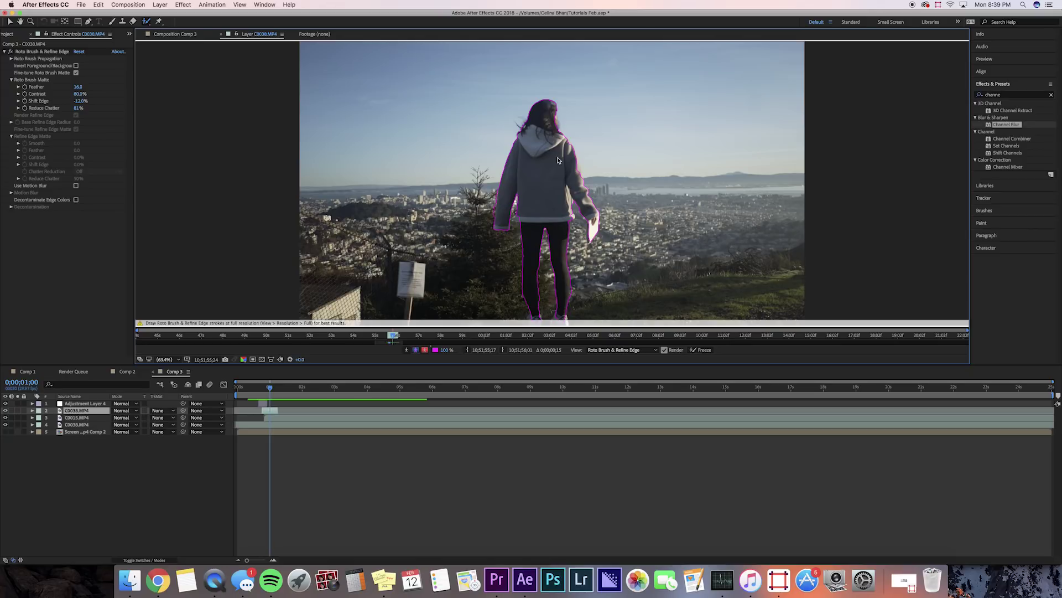
key("Page_Down")
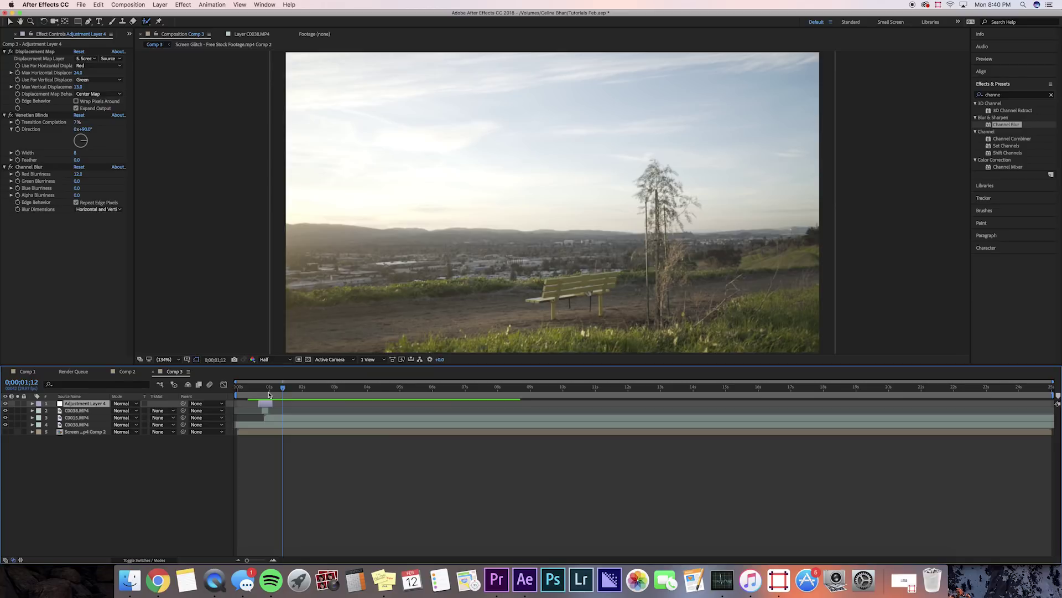